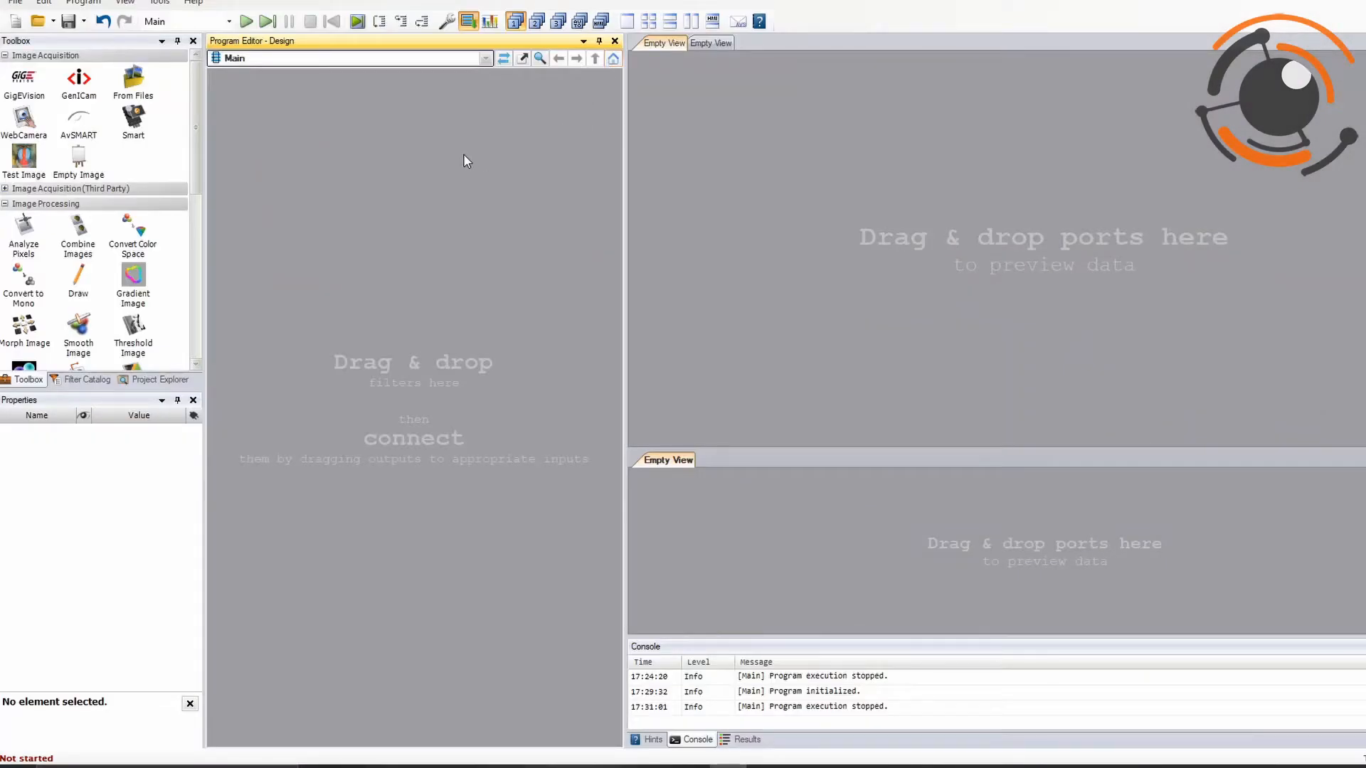
Insert an EnumerateImages filter into the program and set its input directory to the image_set folder.
left_click_drag(147, 82, 387, 143)
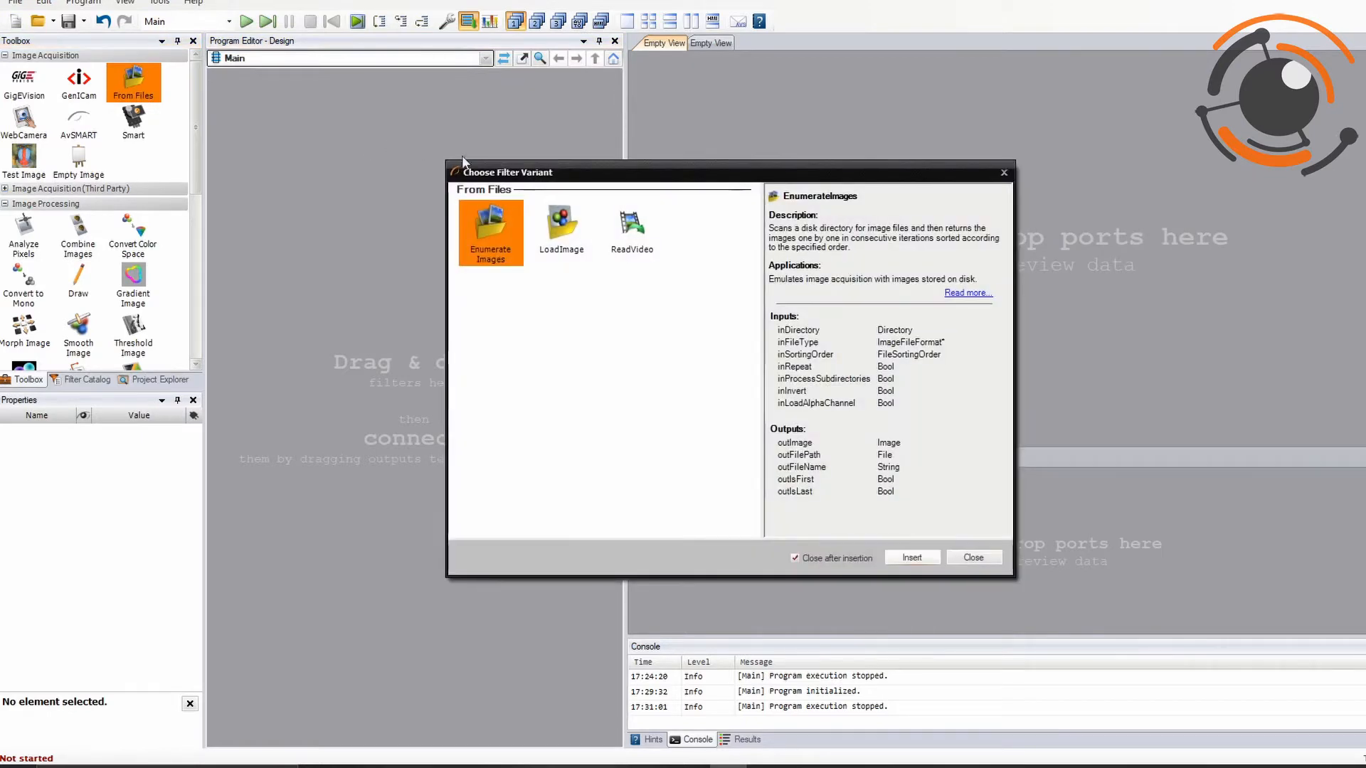
left_click(912, 558)
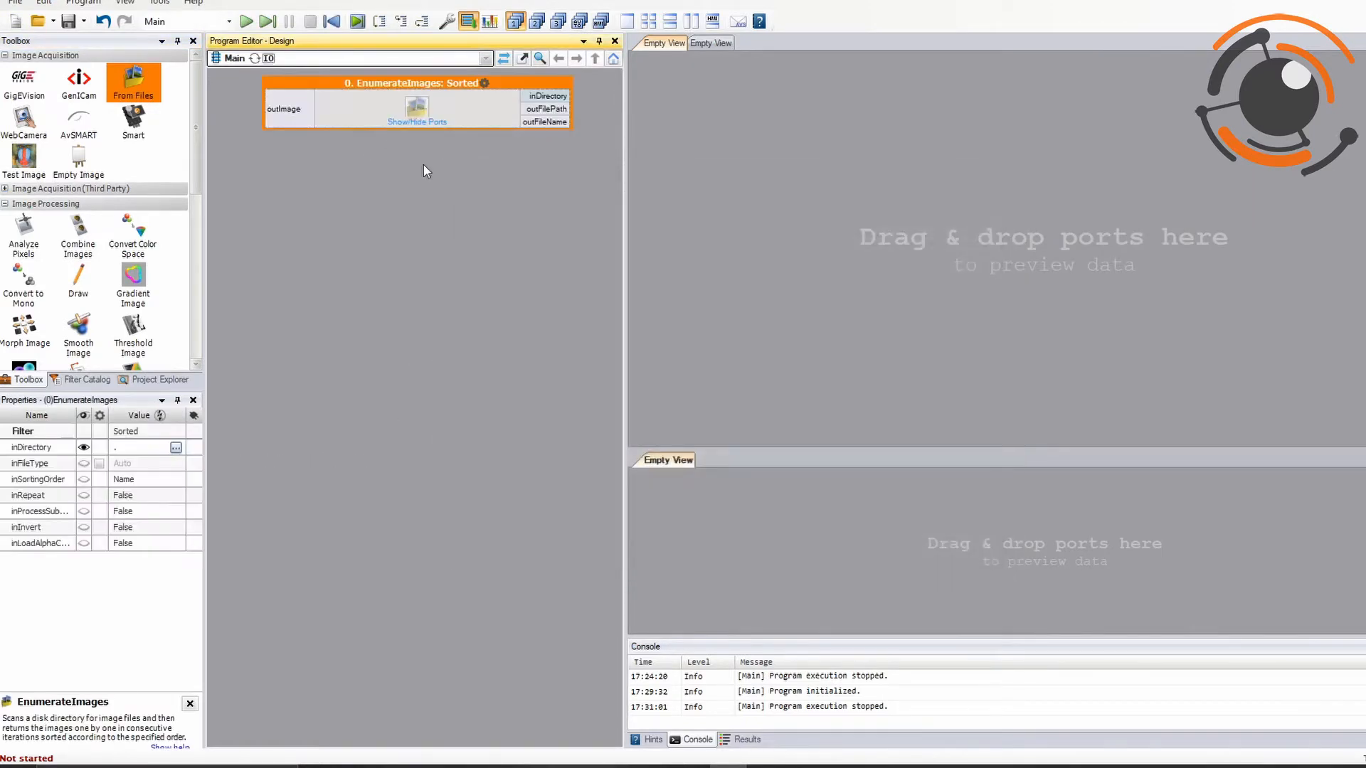
left_click(165, 447)
left_click(175, 448)
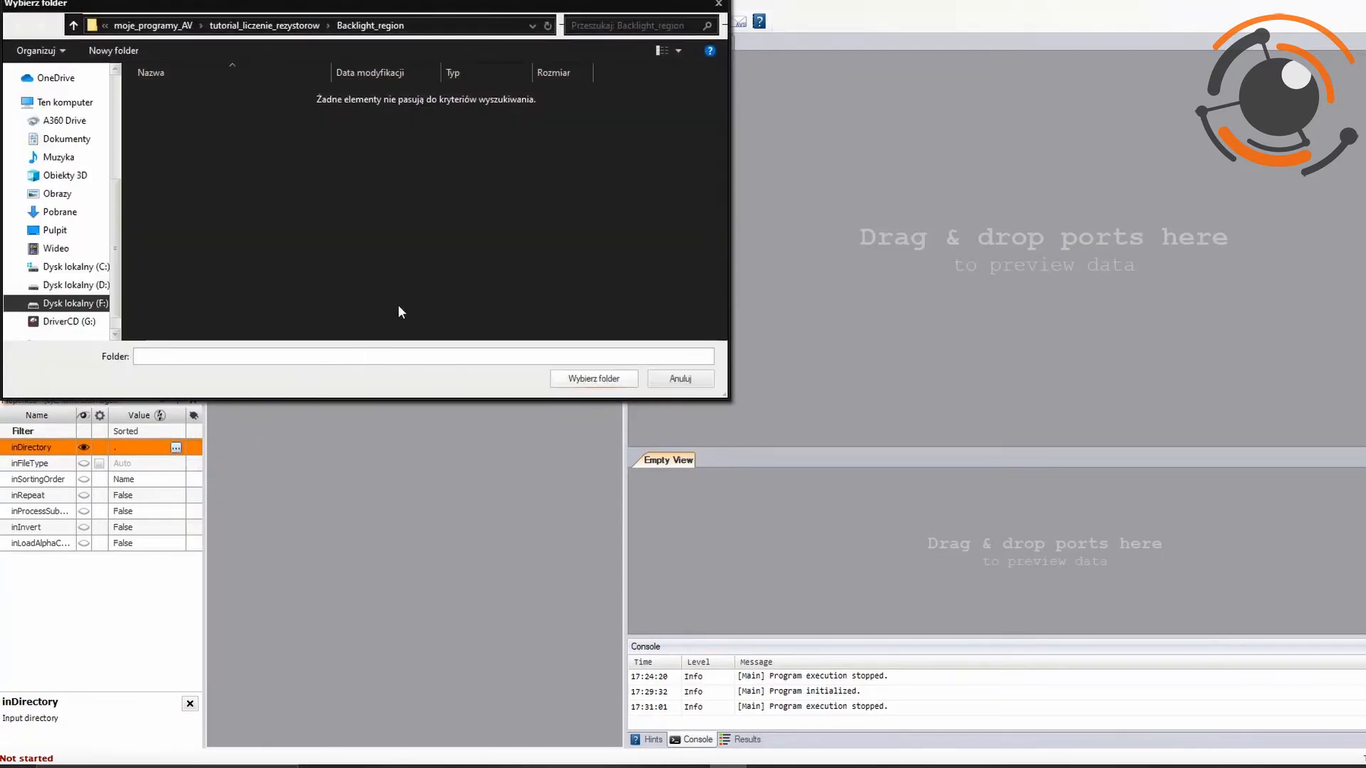
left_click(298, 25)
left_click(344, 131)
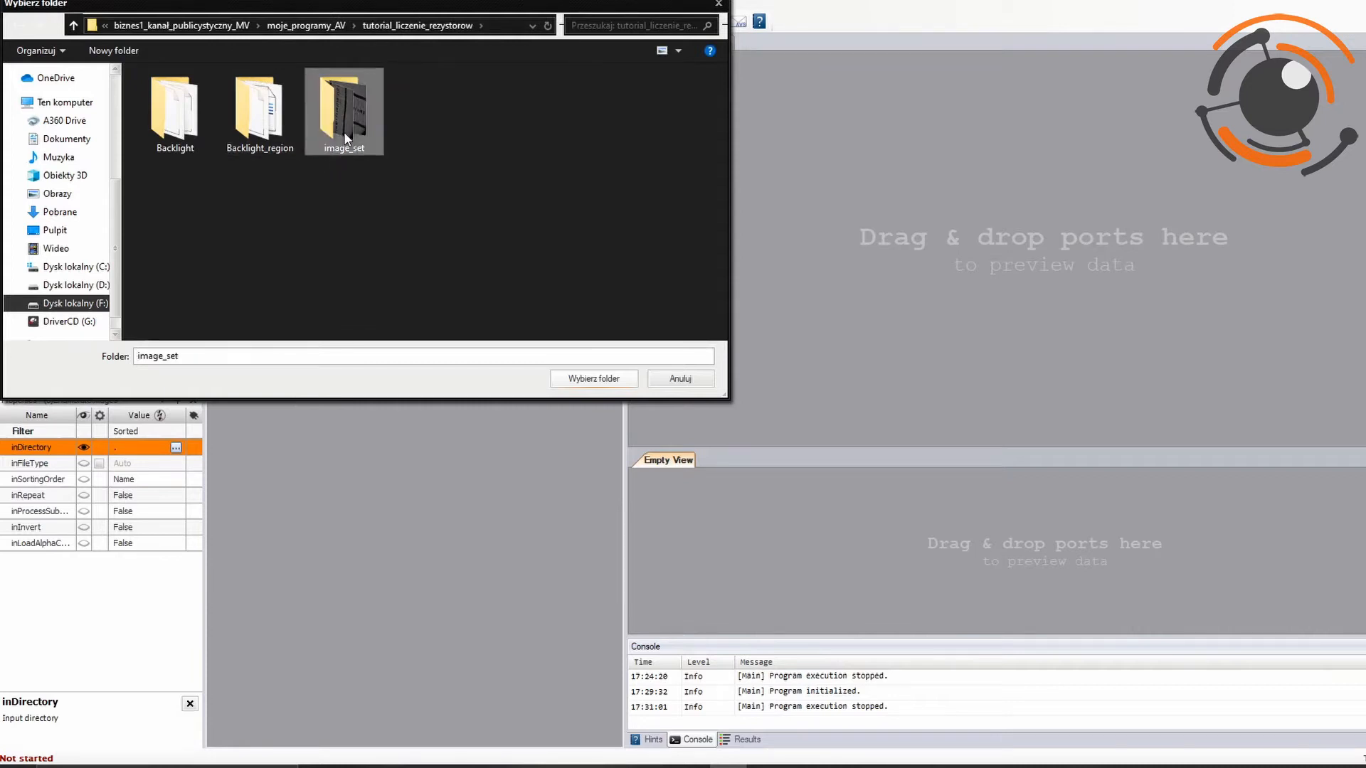
double_click(344, 131)
left_click(602, 382)
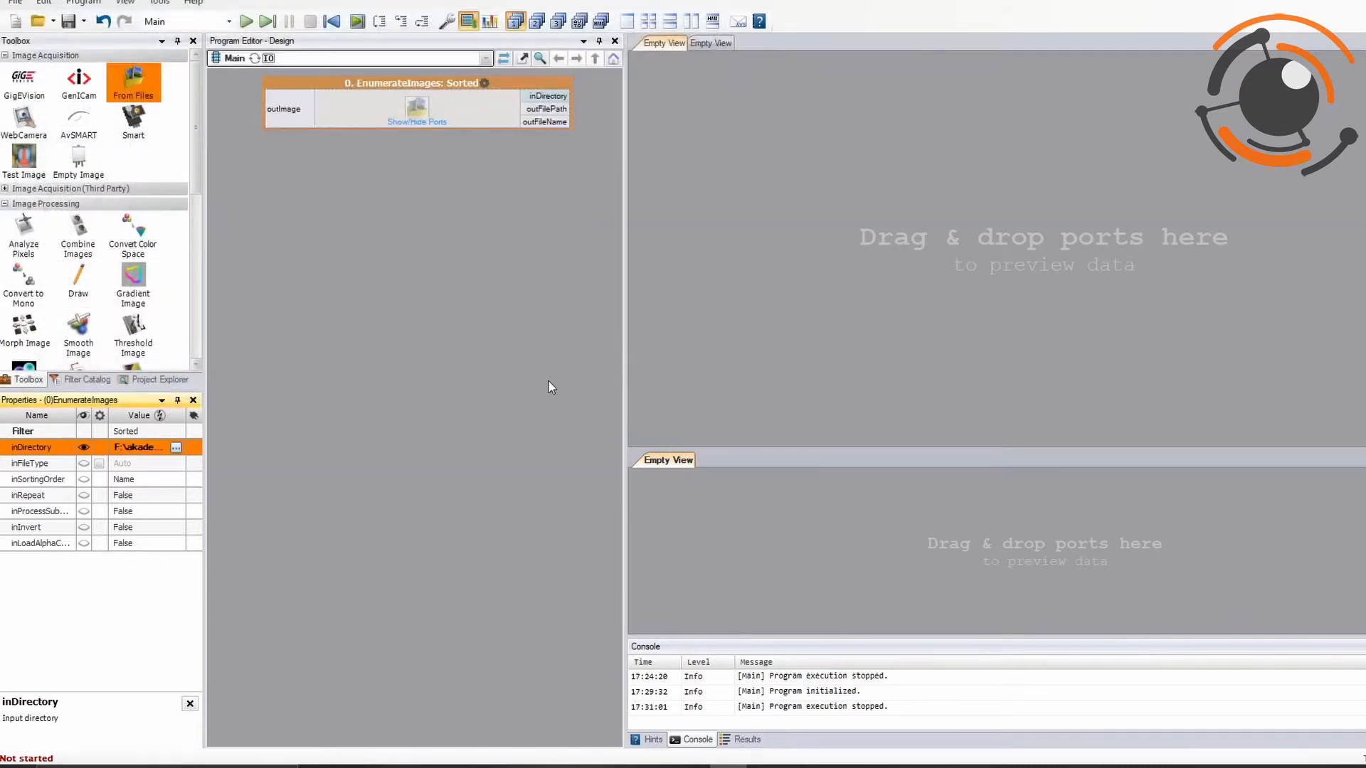
Preview the EnumerateImages outImage output in the upper view and iterate the program through the image set.
left_click_drag(305, 104, 808, 191)
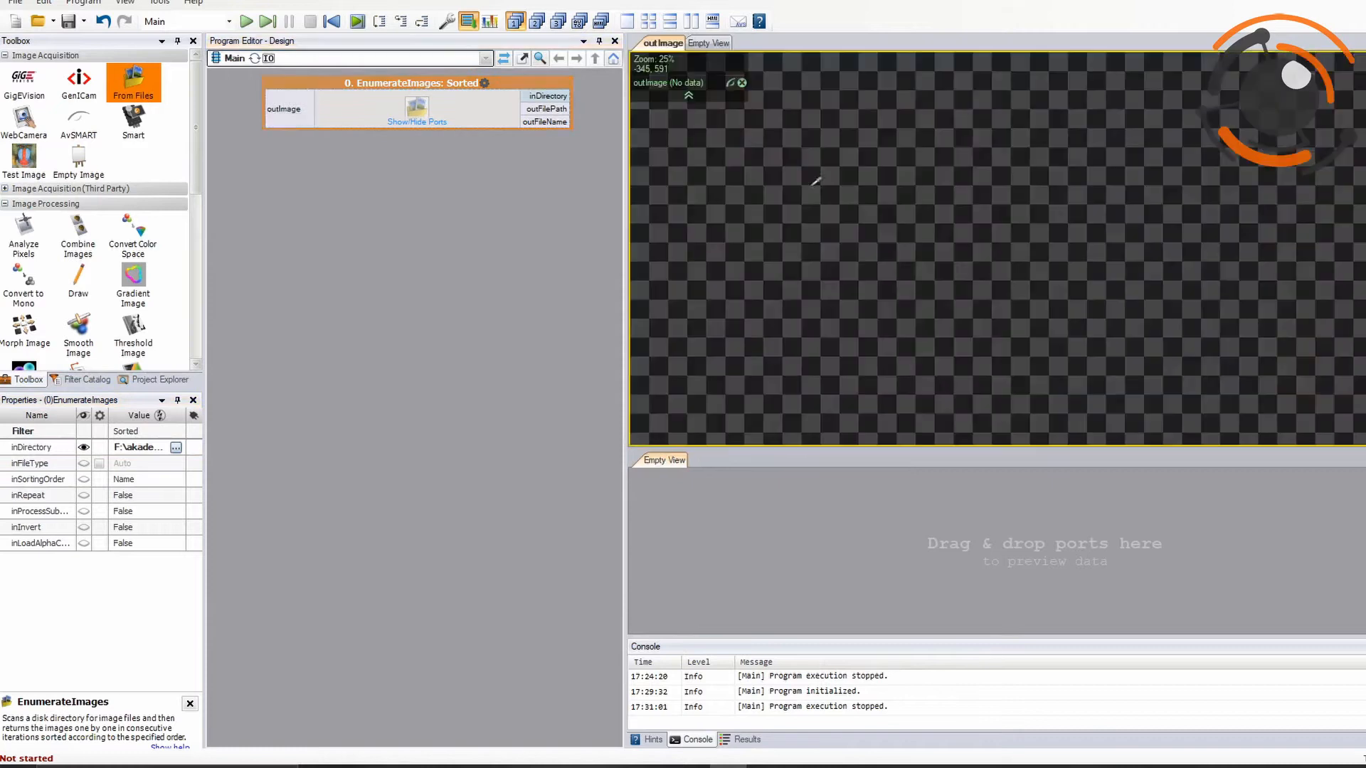
left_click(357, 22)
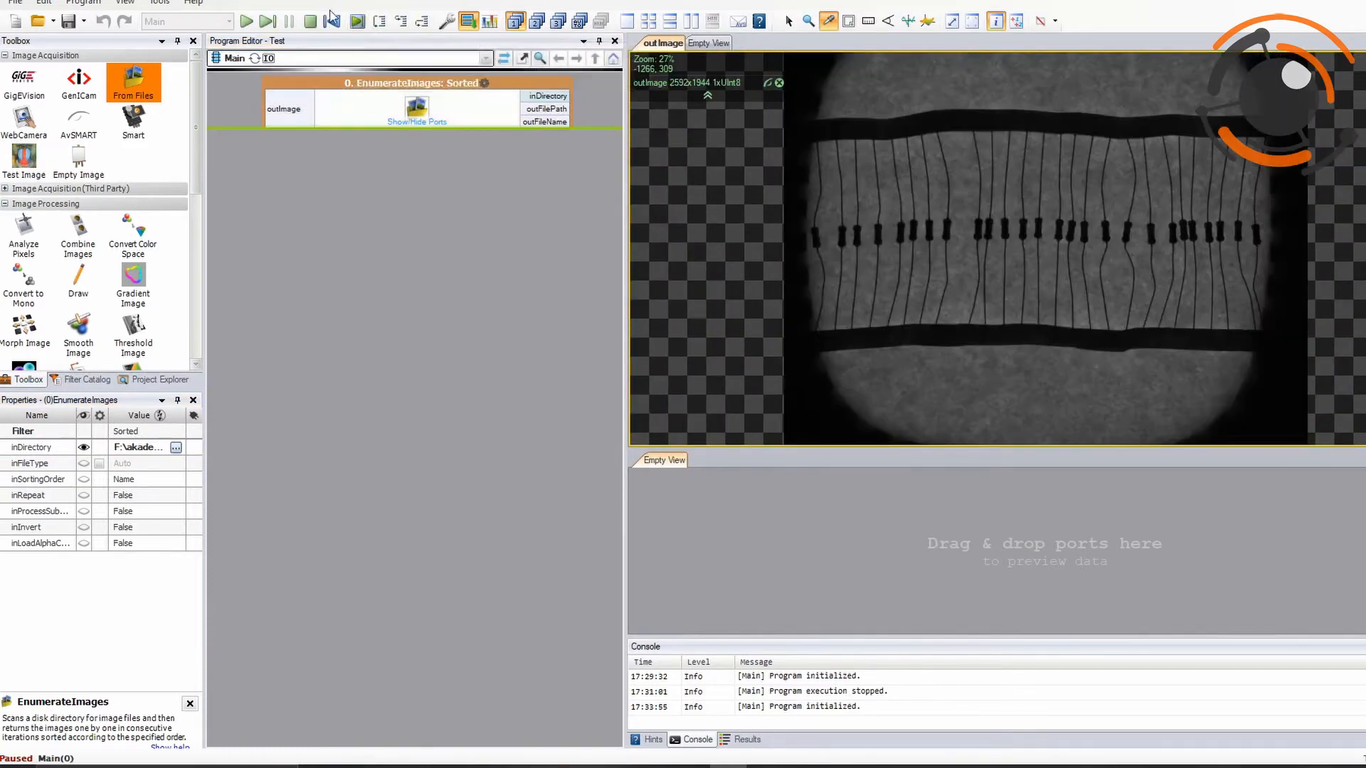
left_click(357, 25)
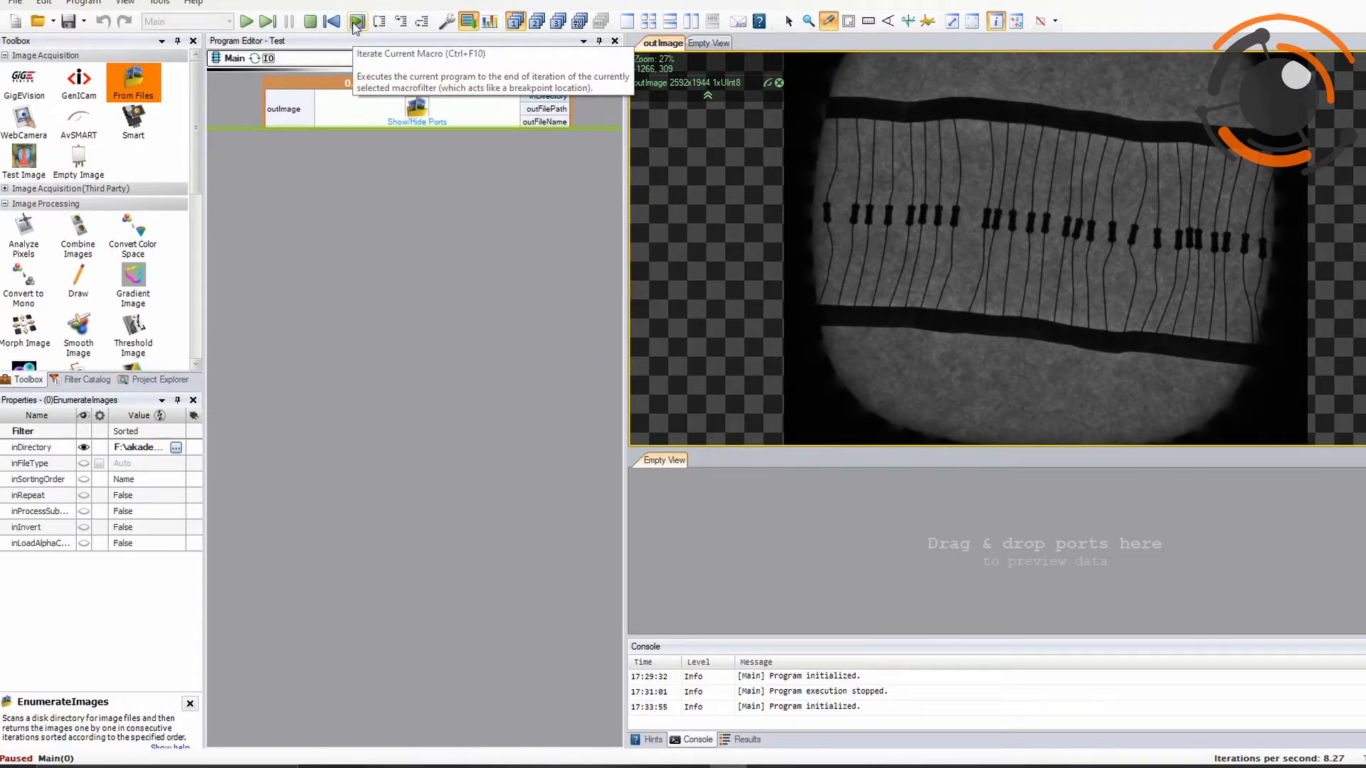
left_click(356, 25)
left_click(356, 24)
left_click(356, 25)
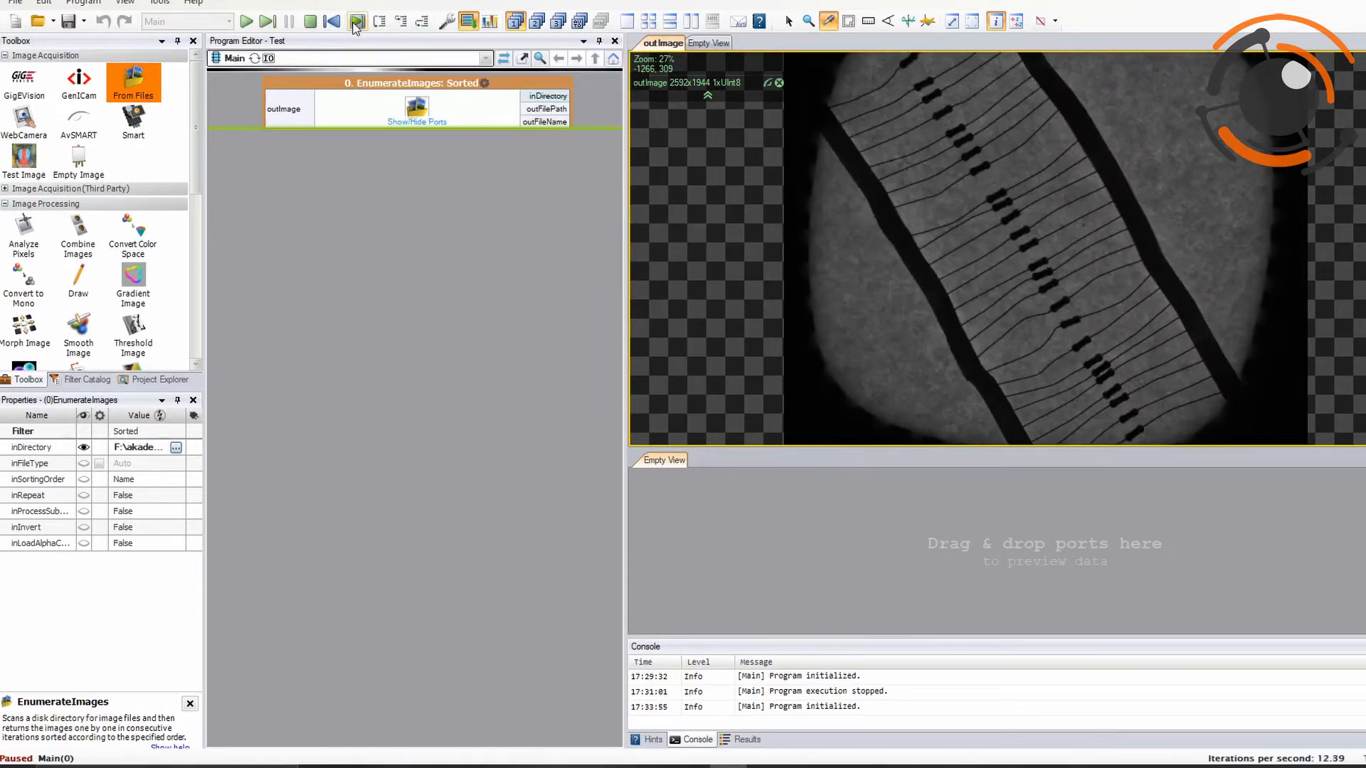
left_click(356, 25)
left_click(356, 24)
left_click(357, 25)
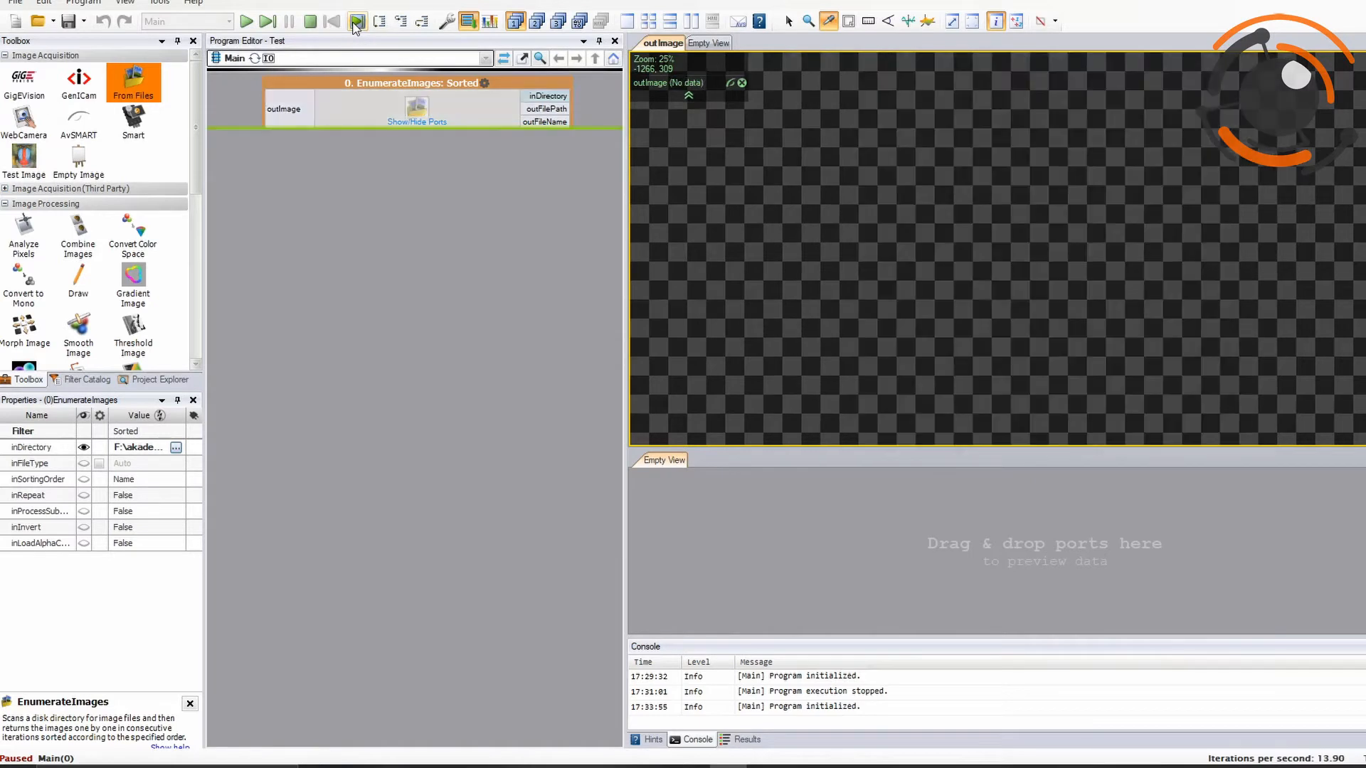
left_click(356, 24)
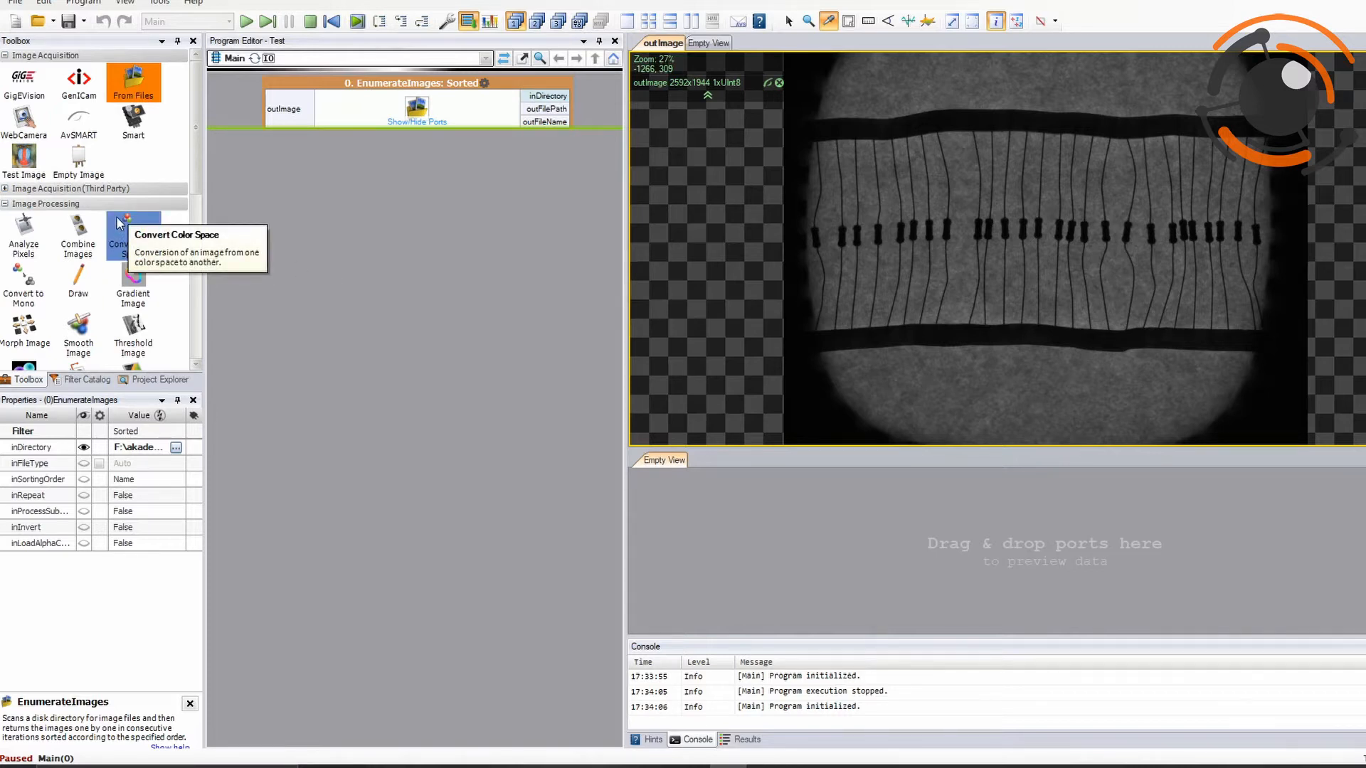
Insert a ThresholdToRegion filter of the Intensity variant and connect its inImage to the EnumerateImages outImage.
scroll(119, 223, "down", 1)
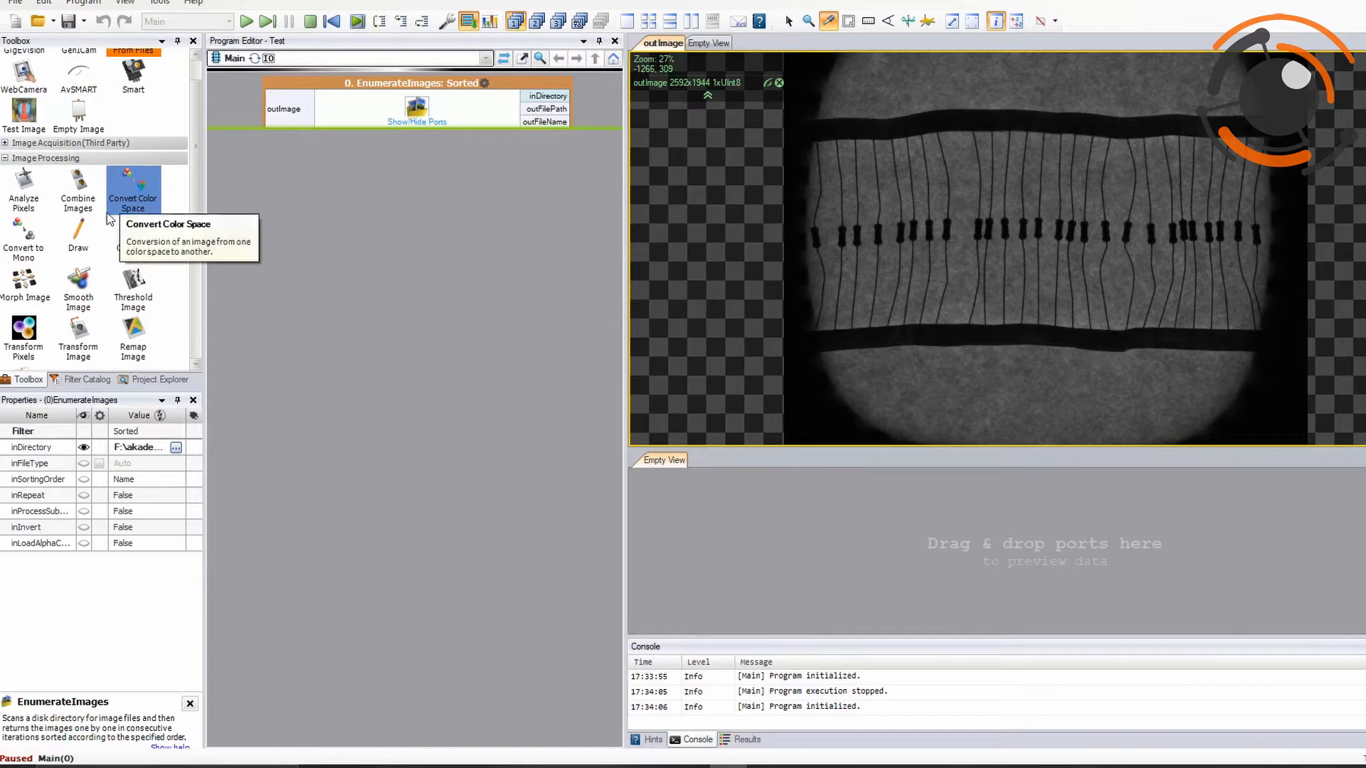
left_click_drag(139, 281, 377, 233)
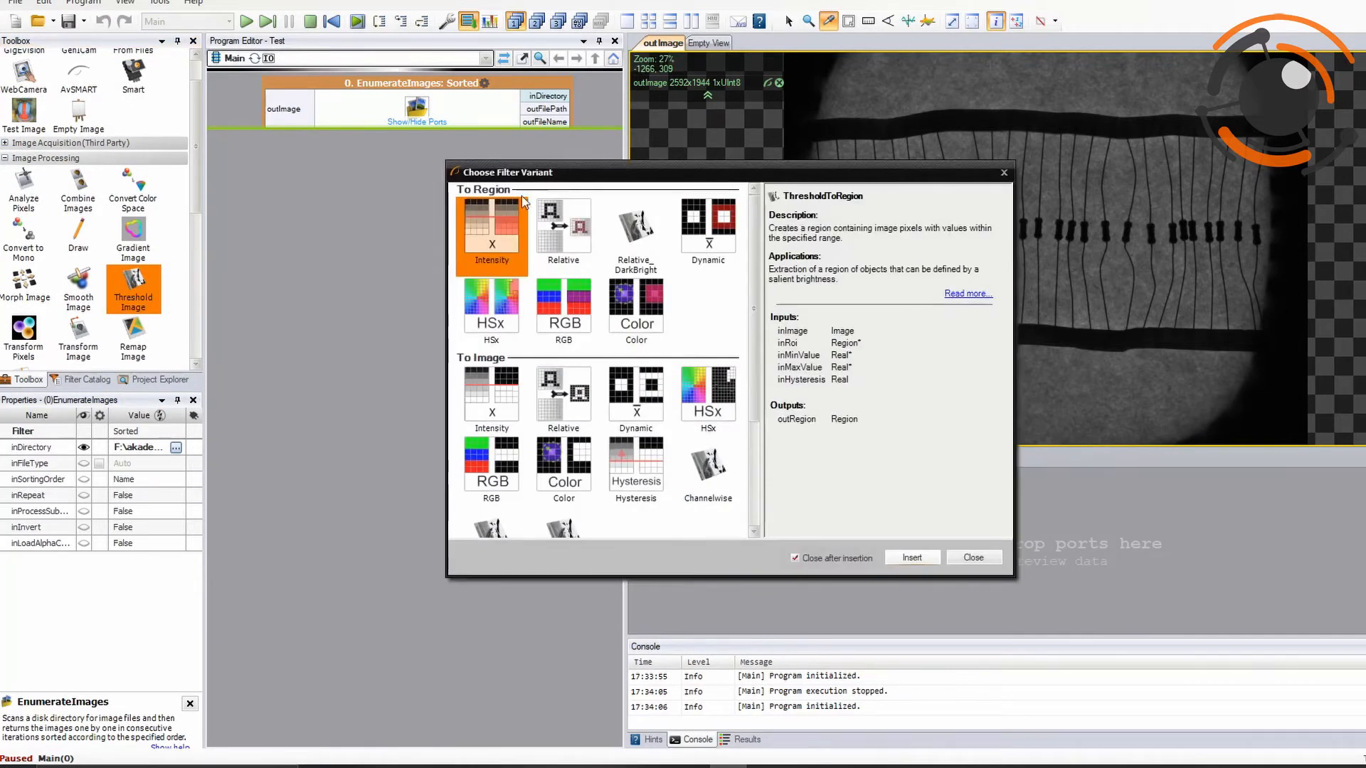
left_click(910, 557)
left_click(827, 436)
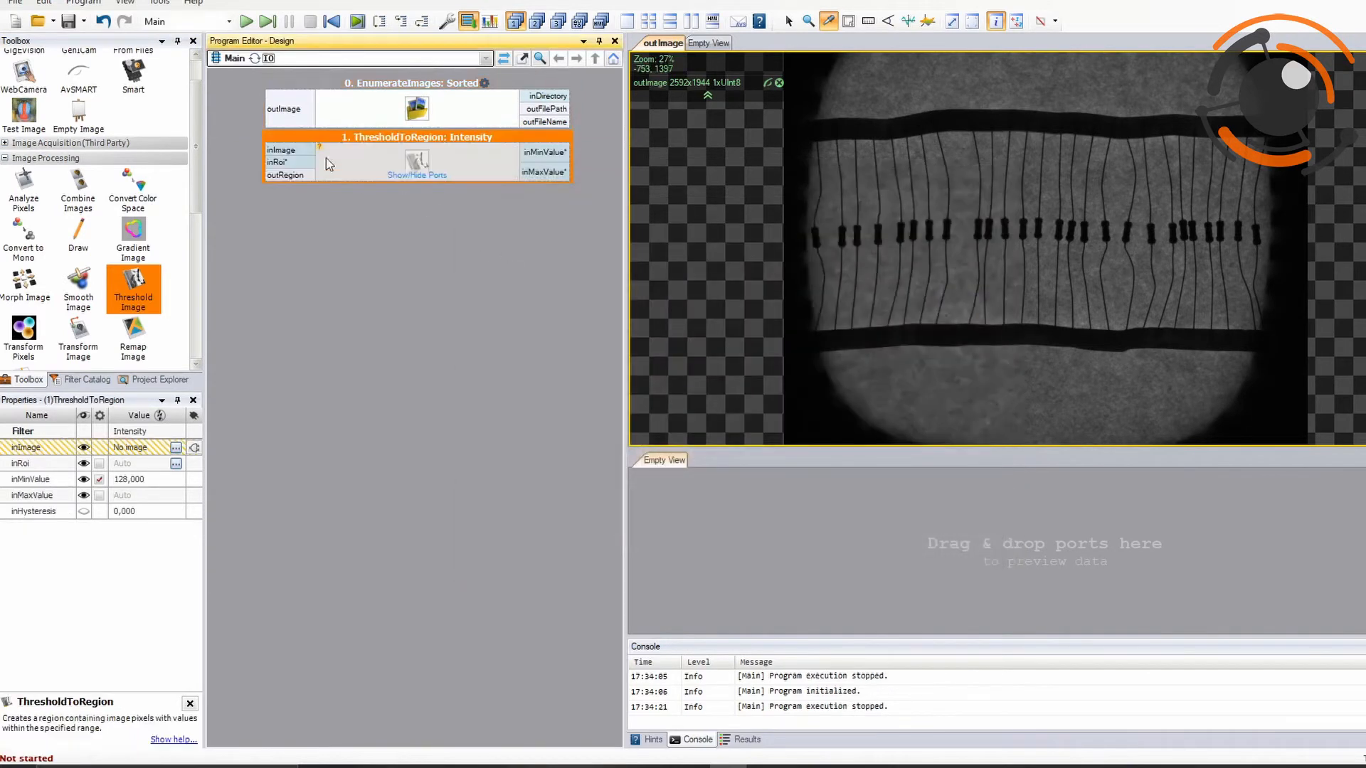
left_click_drag(285, 150, 300, 112)
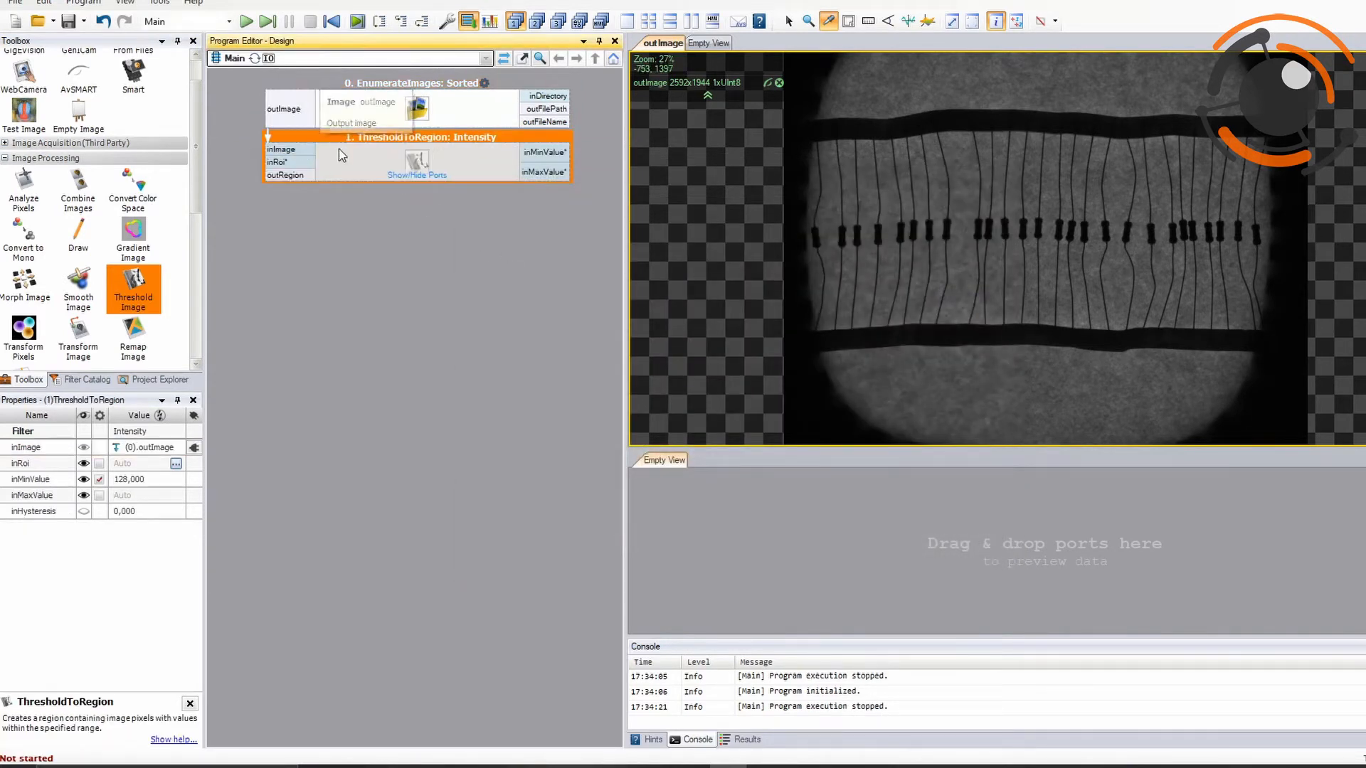
Overlay the threshold filter's outRegion on the image preview and run two iterations of the program.
left_click_drag(772, 209, 774, 210)
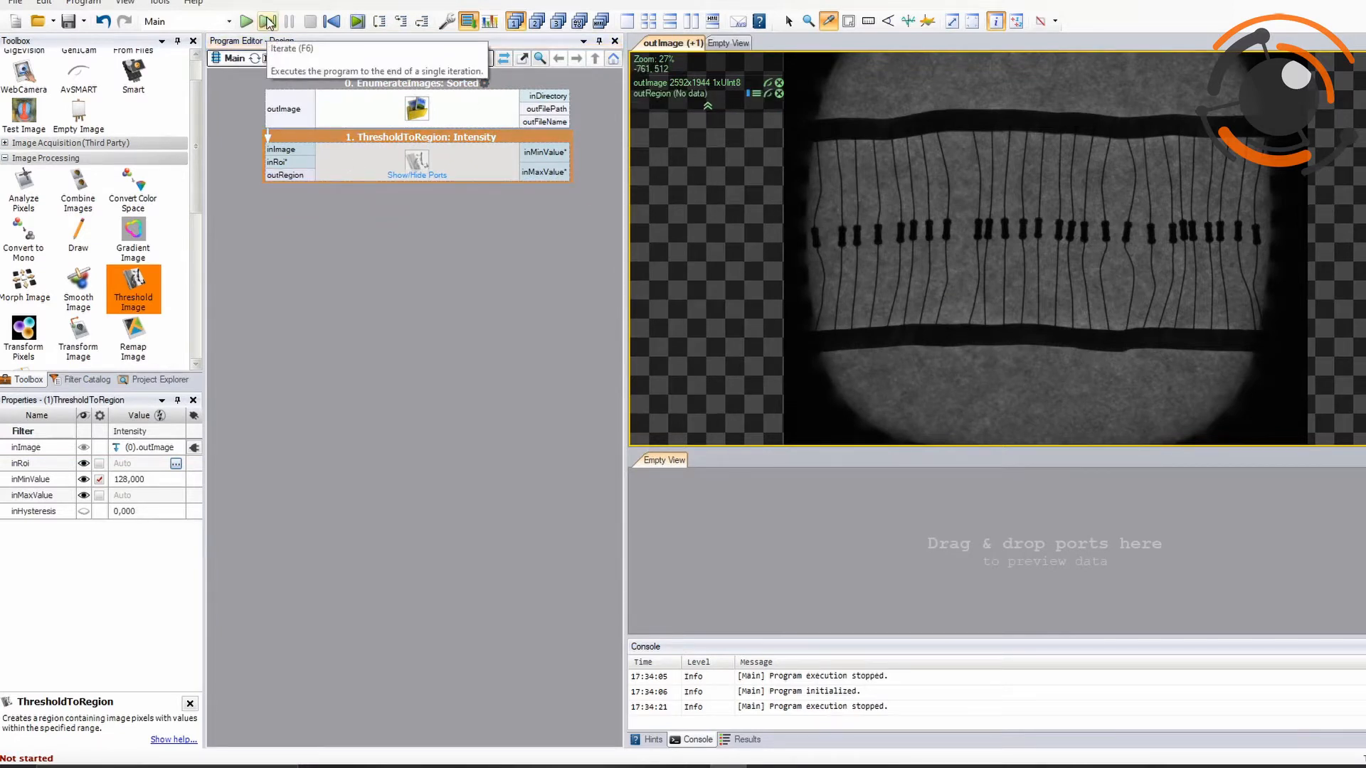
left_click(267, 23)
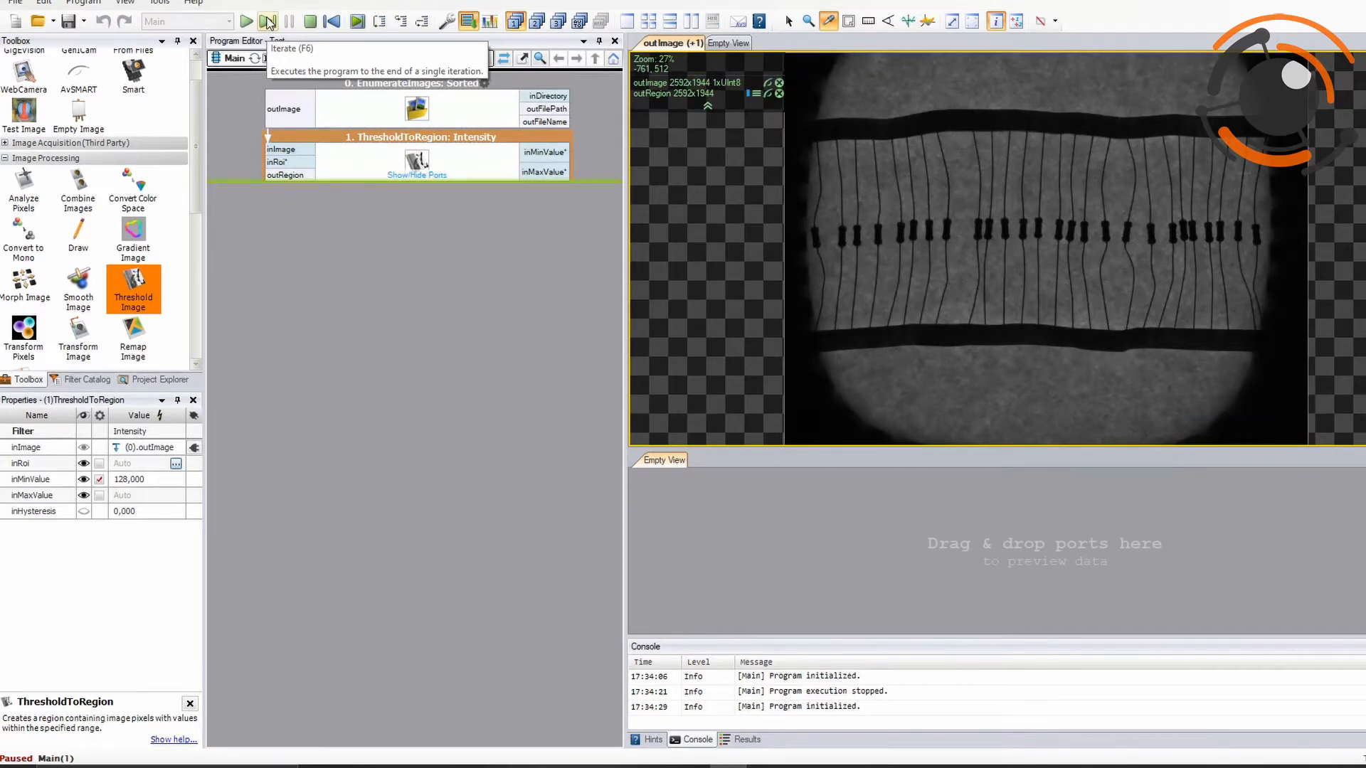
left_click(267, 23)
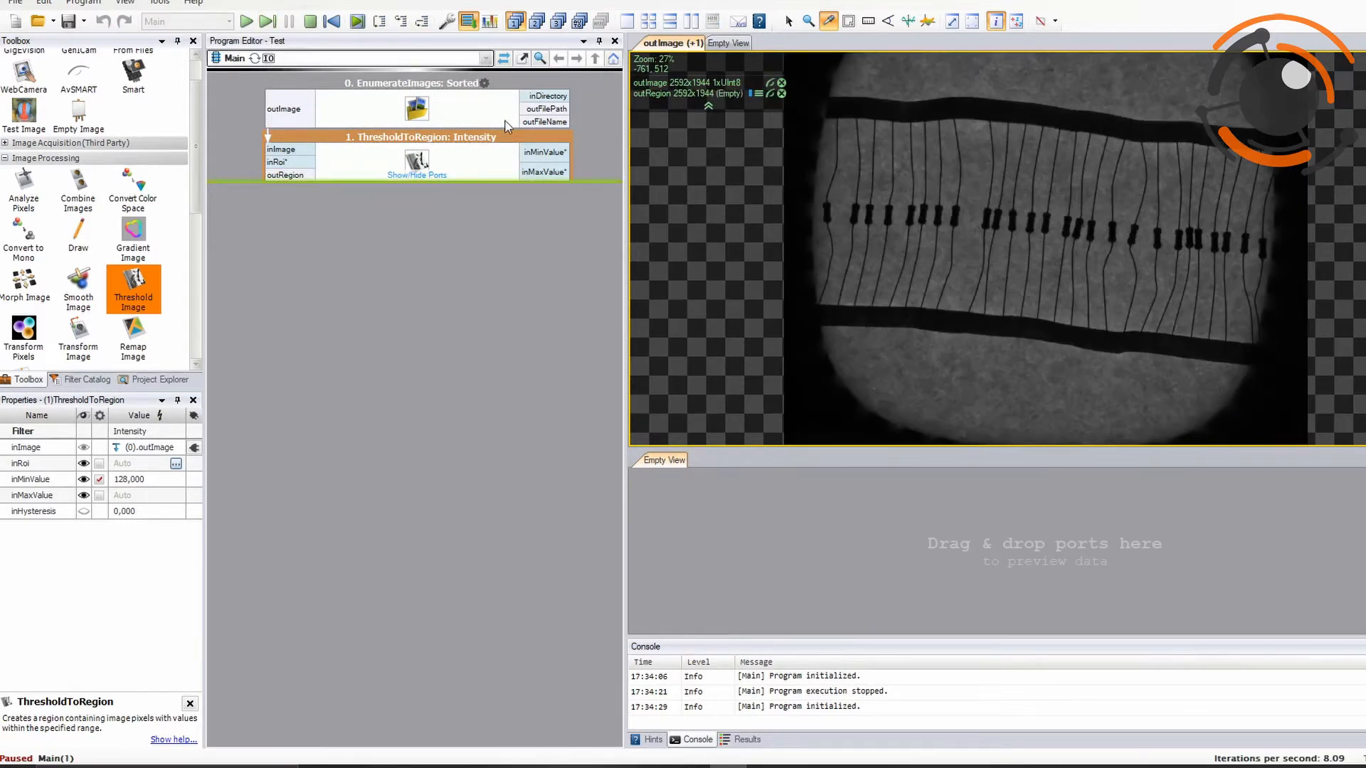
Sample the pixel brightness on the resistors and the background between them in the image preview.
scroll(840, 195, "up", 3)
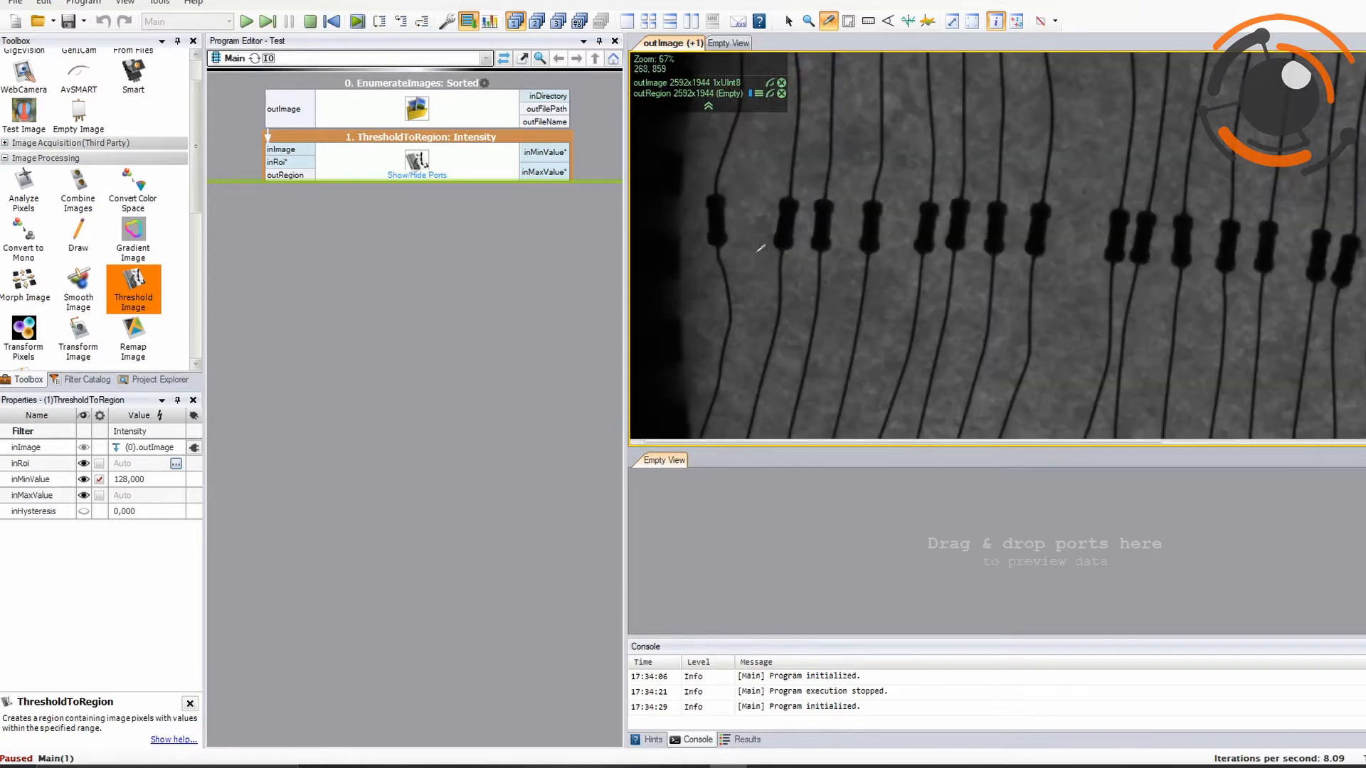
scroll(766, 249, "up", 1)
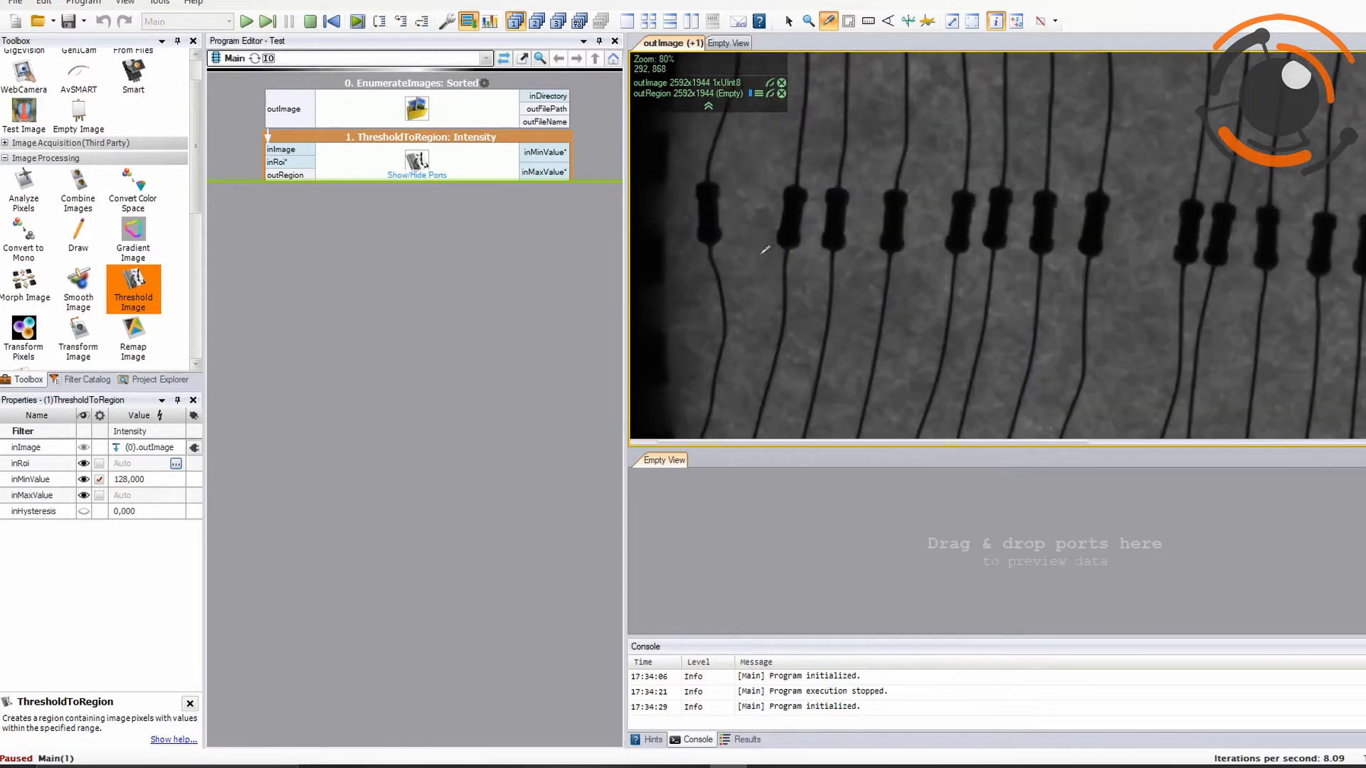
left_click(707, 221)
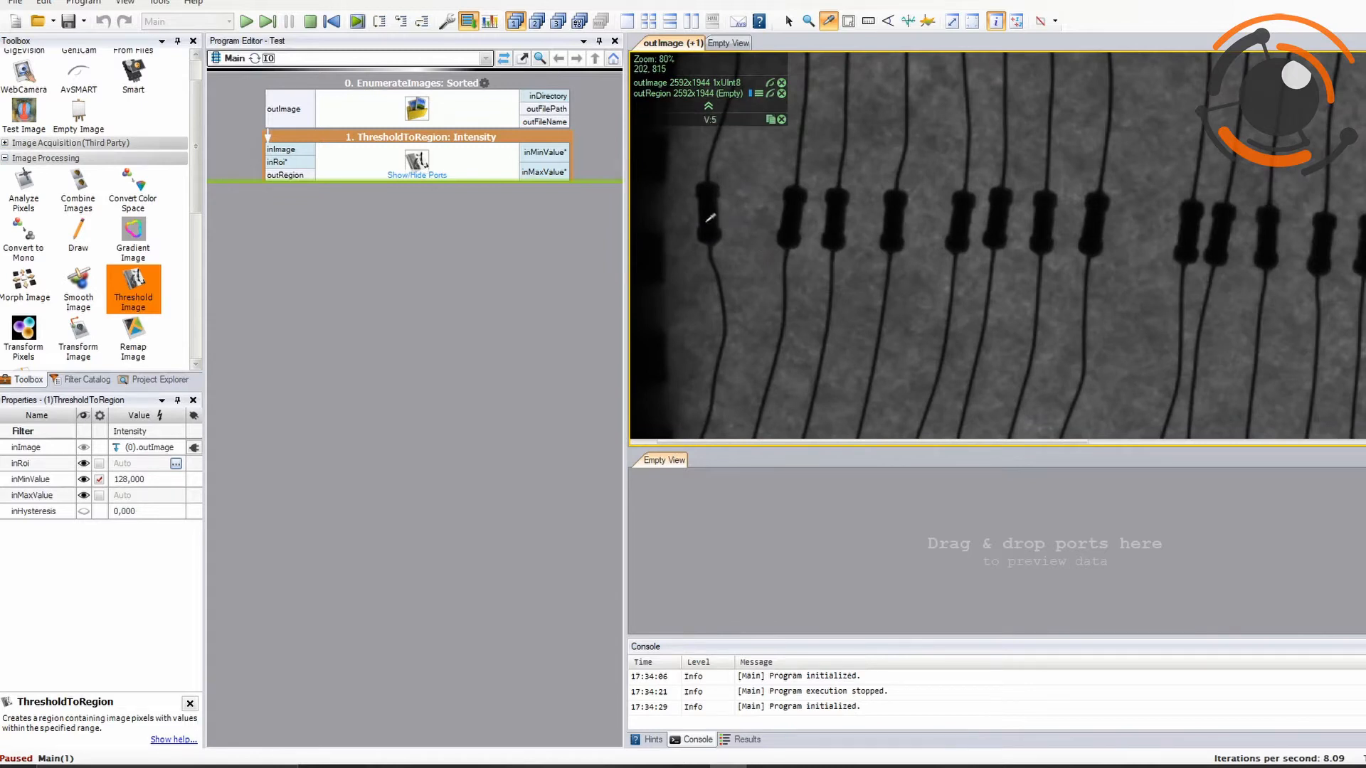
left_click(740, 216)
left_click(794, 213)
left_click(691, 216)
left_click(452, 172)
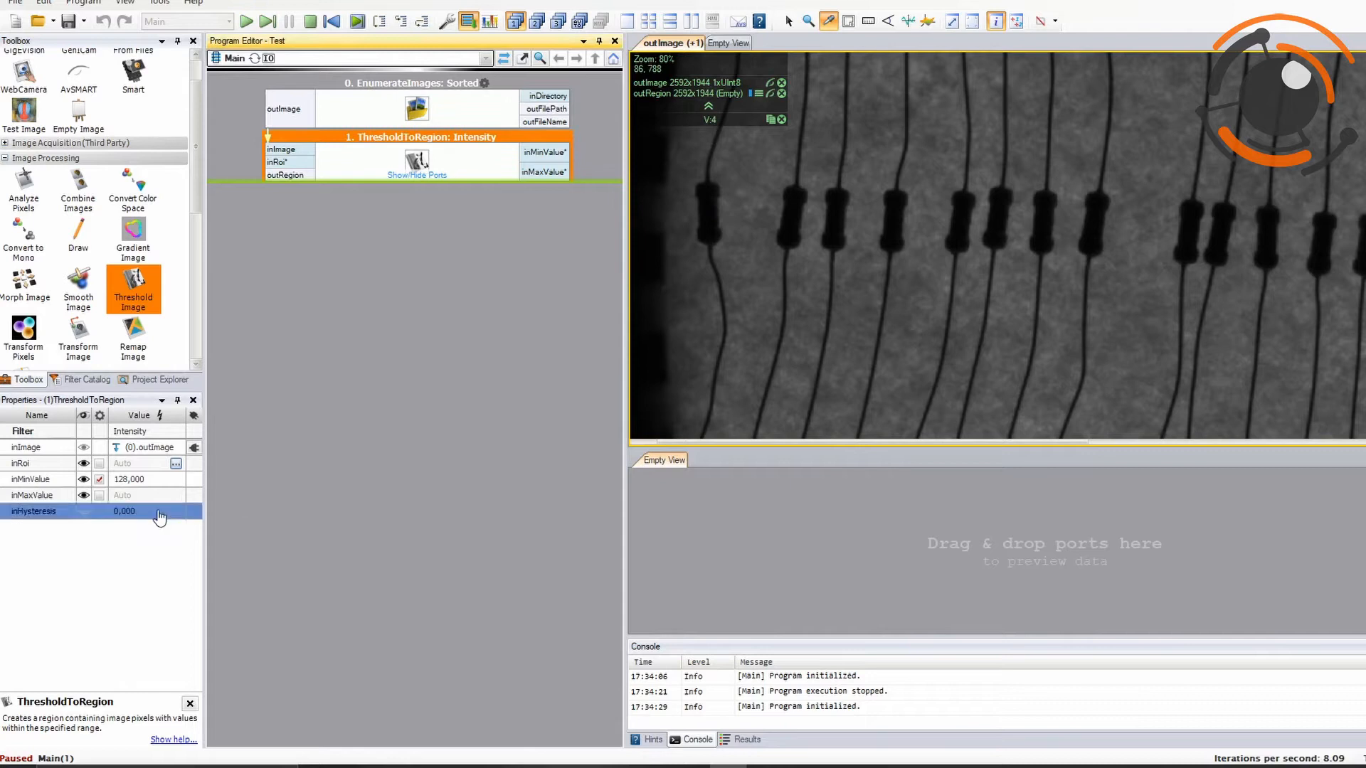
Set the ThresholdToRegion inMinValue to 30.
left_click(163, 484)
left_click(164, 481)
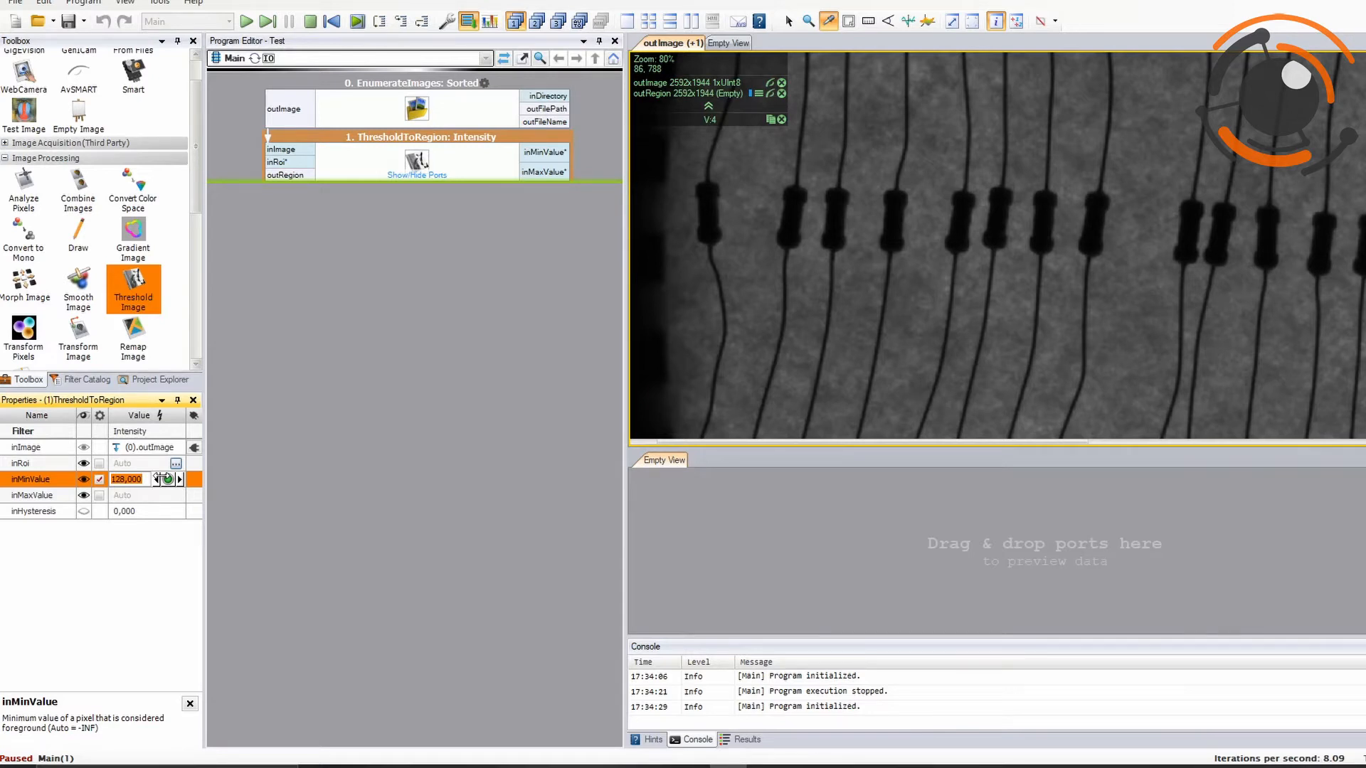
type("30")
left_click(395, 370)
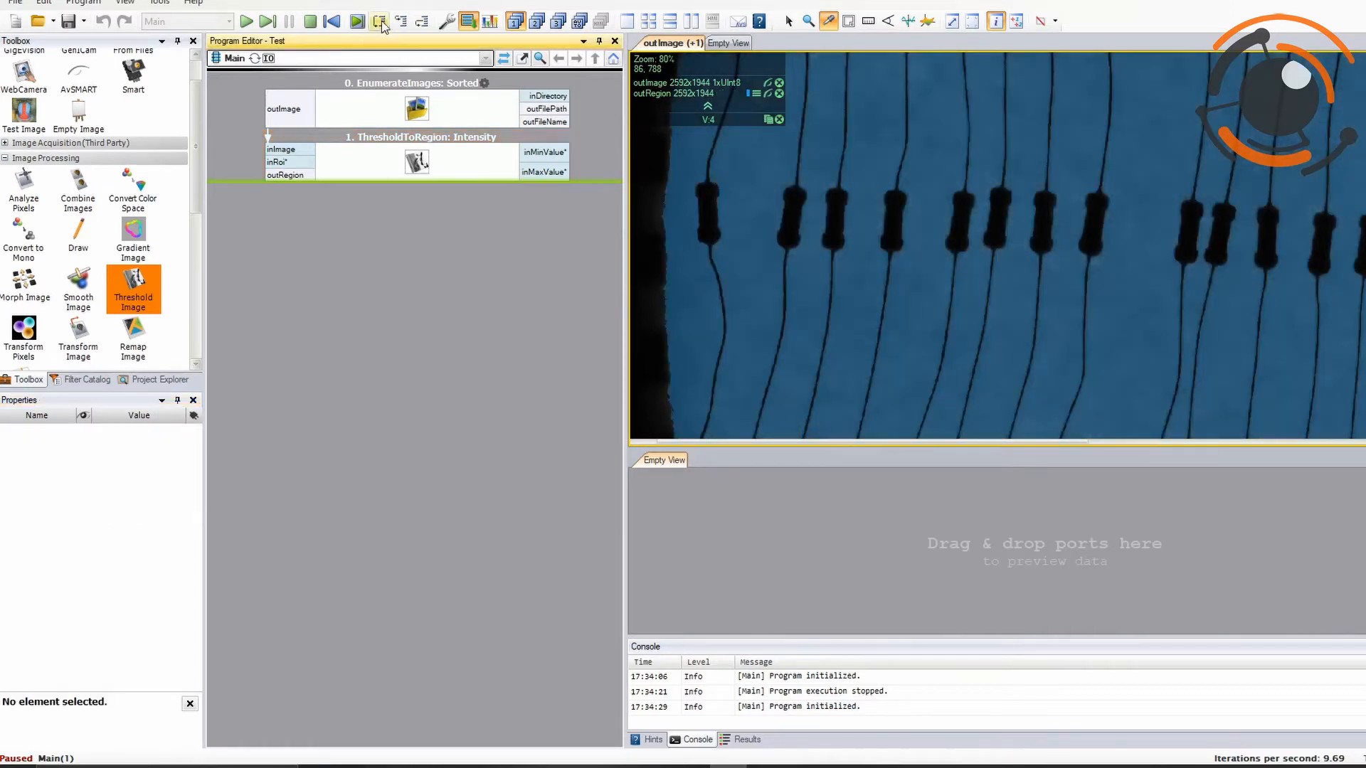
Set the ThresholdToRegion inMaxValue to 30 and switch its inMinValue to Auto.
left_click(458, 161)
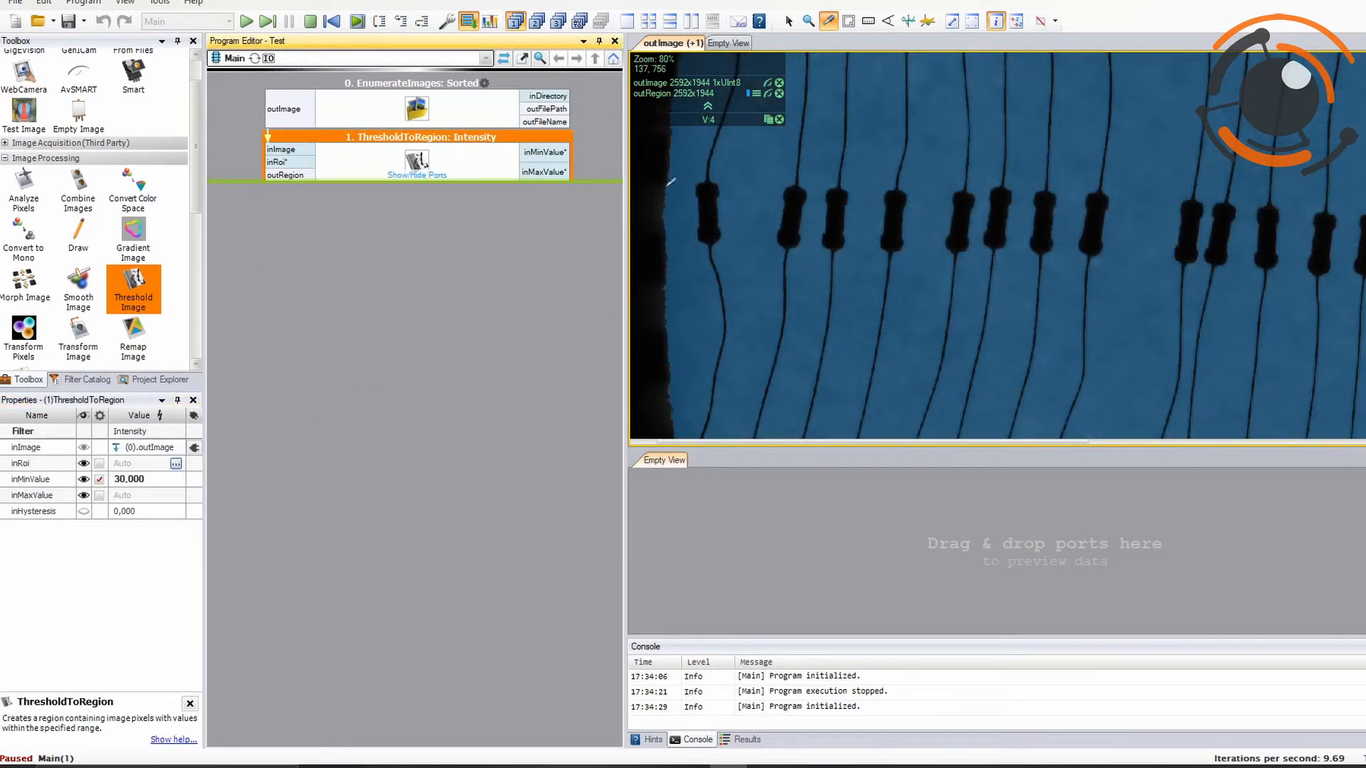
left_click(145, 497)
type("30")
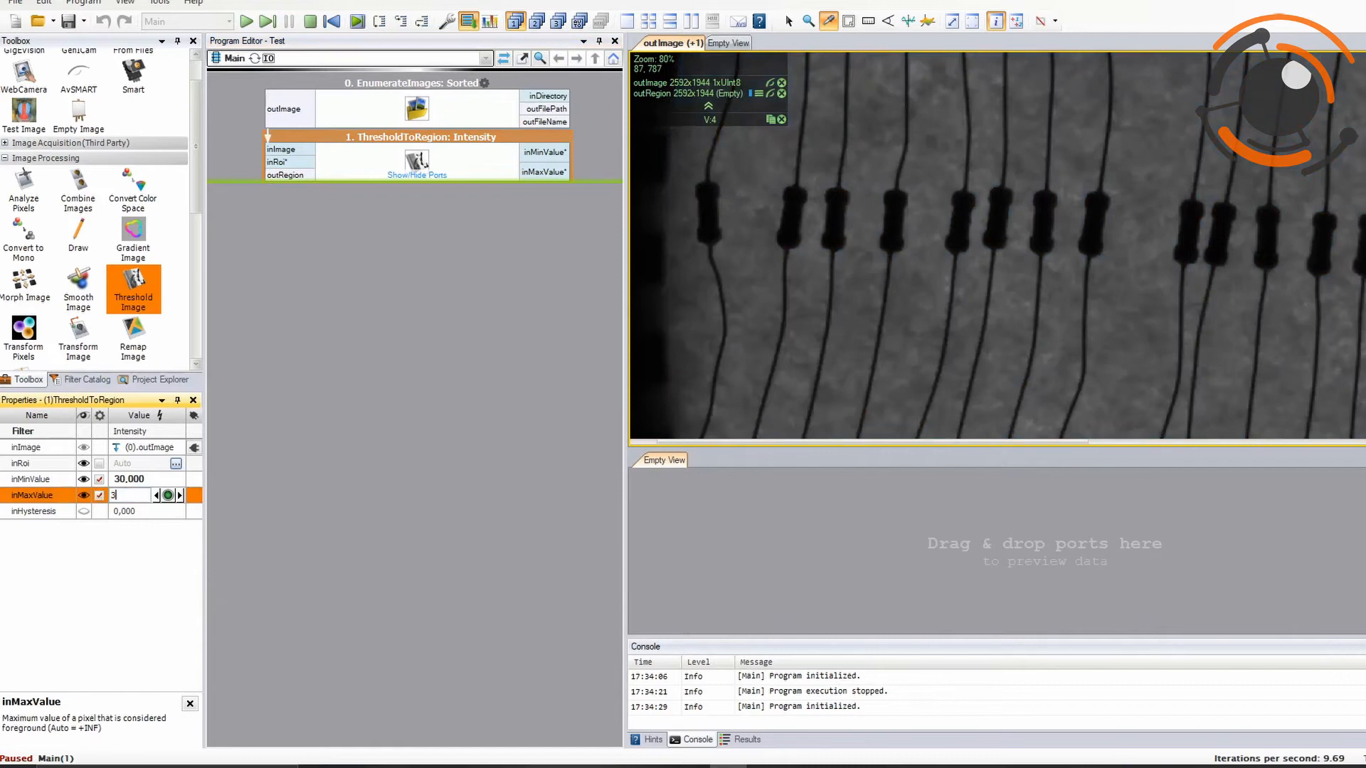
left_click(99, 479)
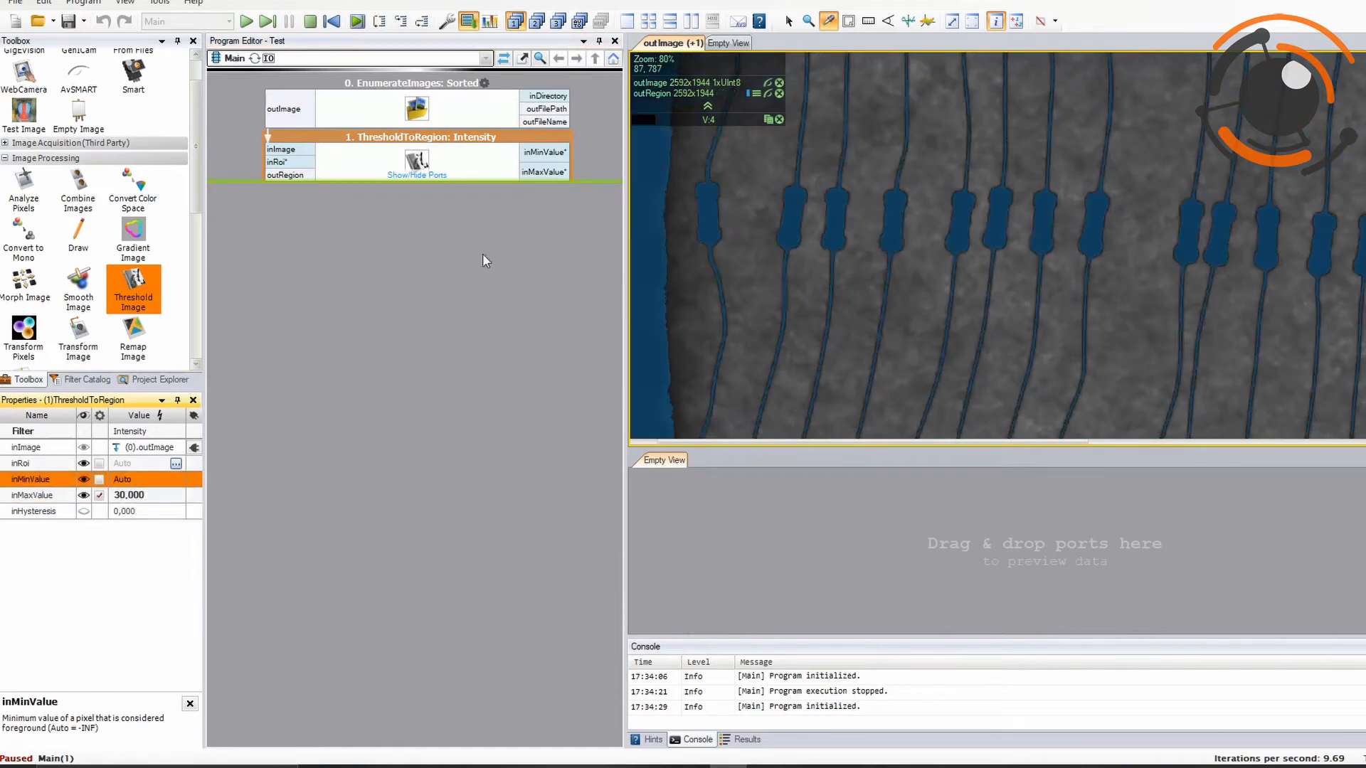
Iterate through several images and examine the thresholded region on the resistor bodies and leads up close.
scroll(977, 208, "down", 2)
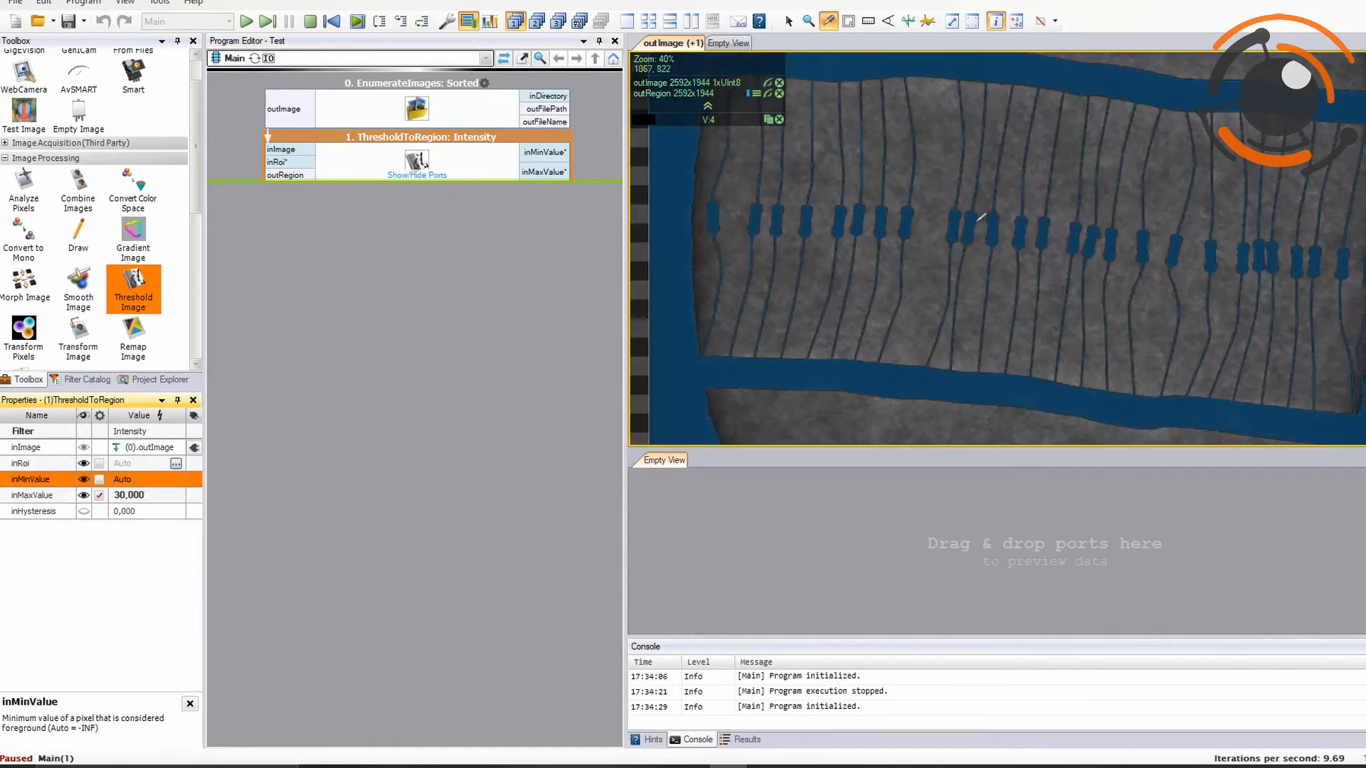
left_click(265, 23)
left_click(264, 23)
left_click(264, 22)
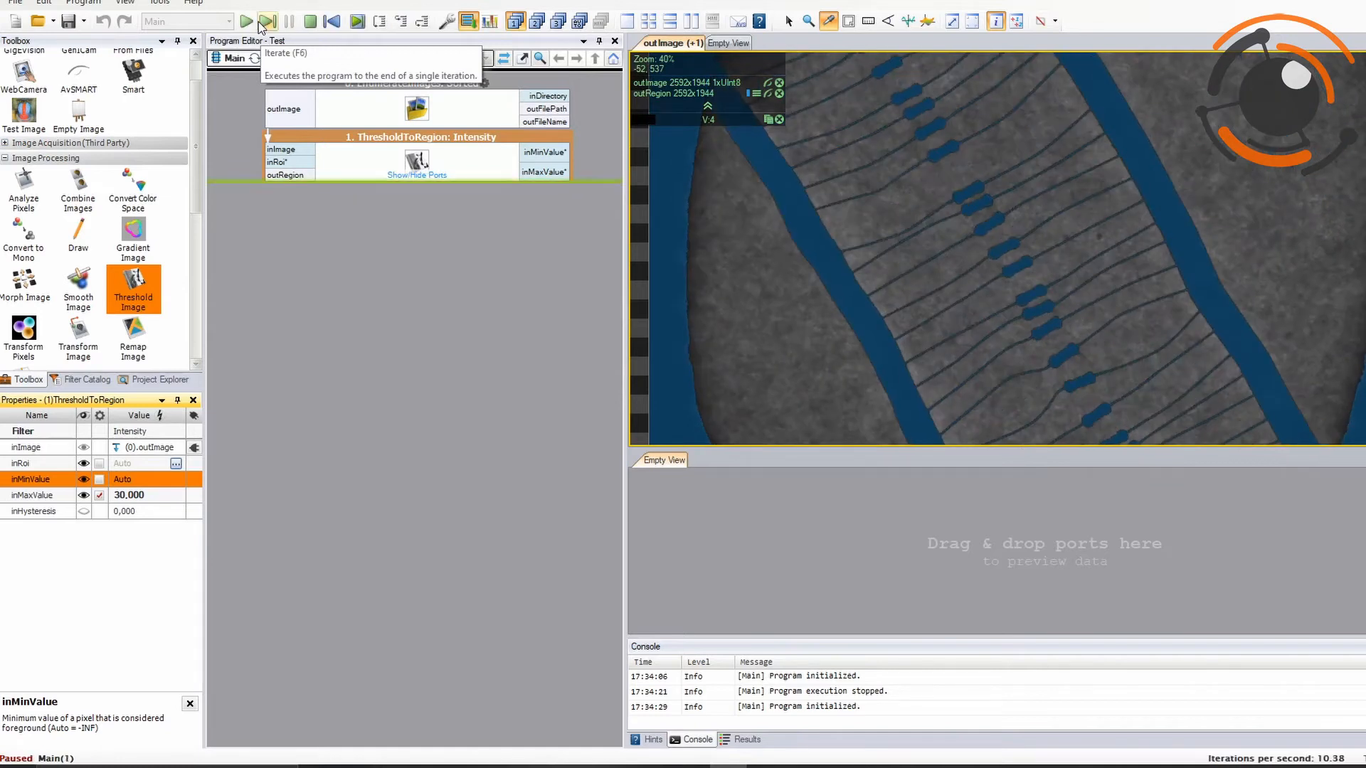
left_click(265, 23)
left_click(265, 22)
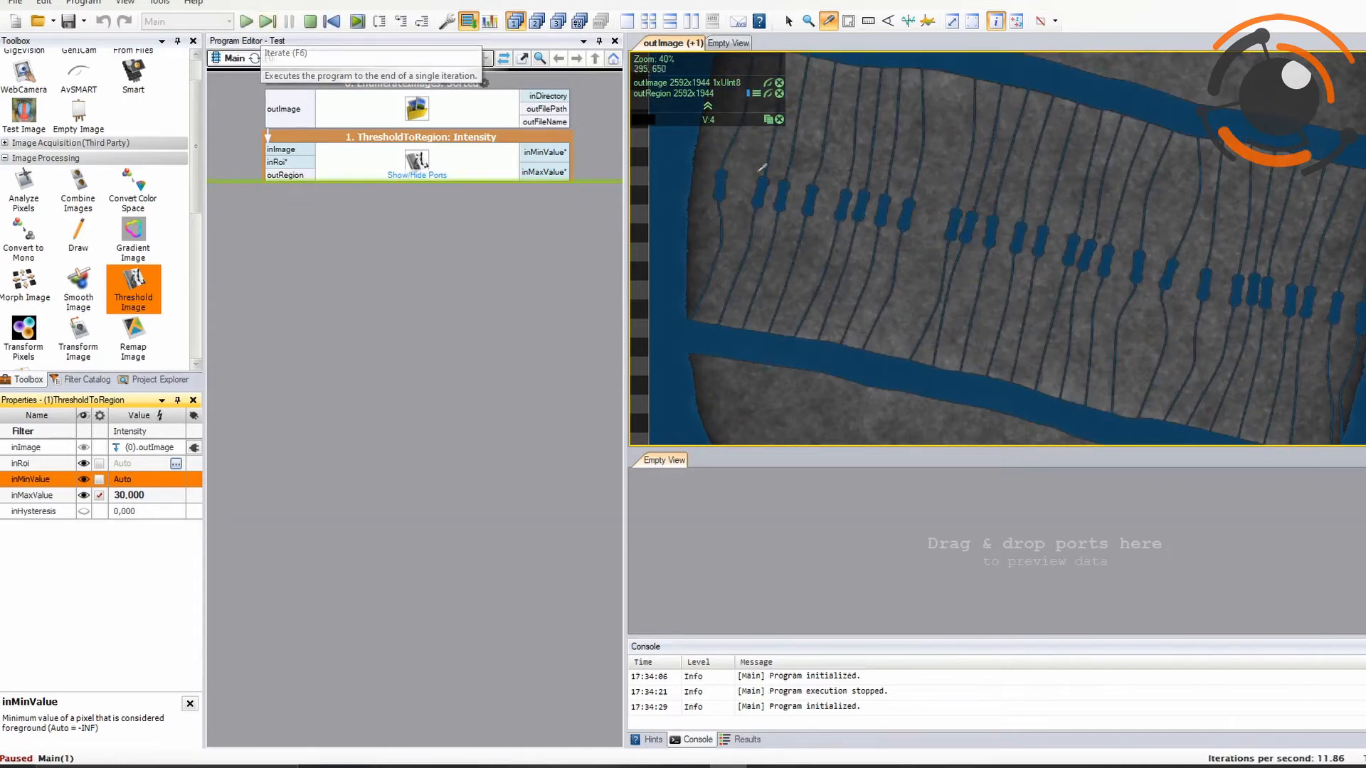
left_click(264, 23)
scroll(705, 166, "up", 4)
left_click_drag(763, 154, 762, 202)
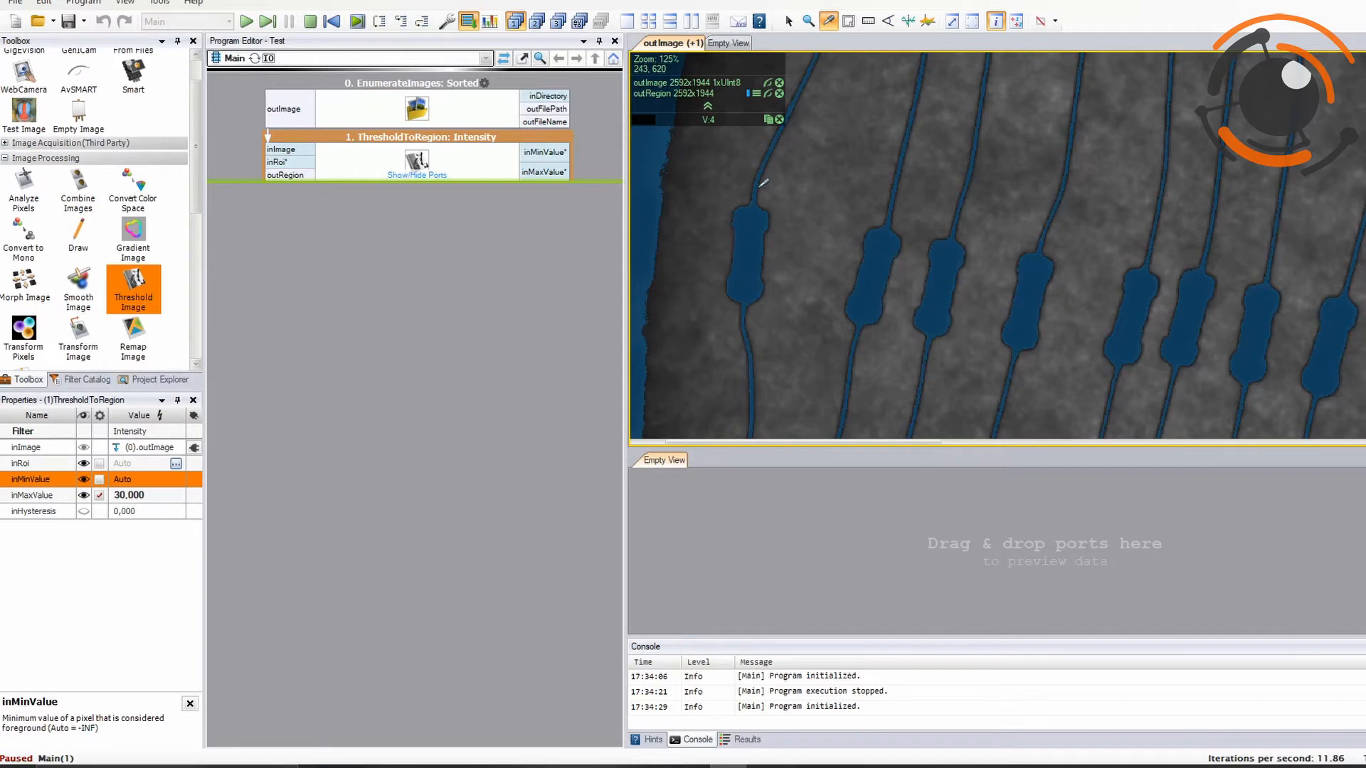
scroll(764, 183, "up", 1)
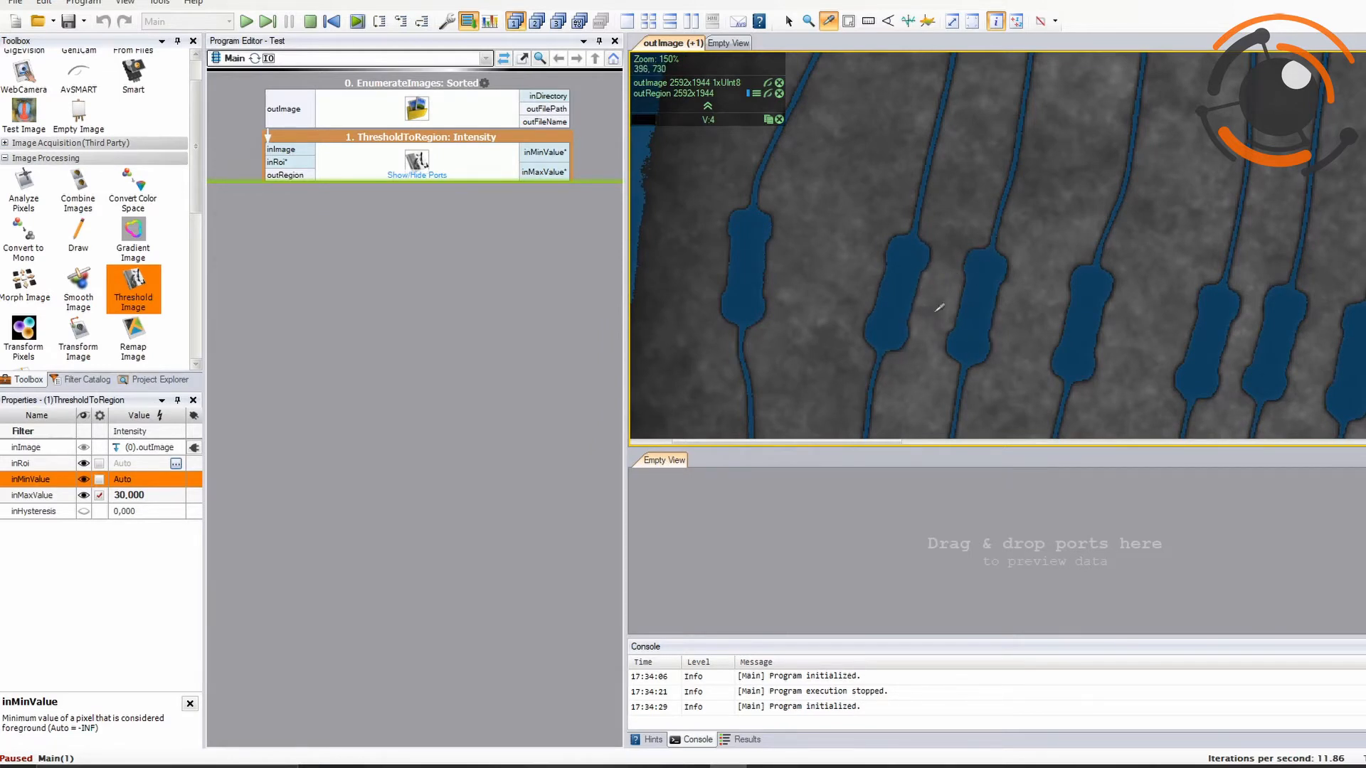
Insert an OpenRegion filter from the Morph Region group after ThresholdToRegion, agreeing to stop the program.
scroll(117, 233, "down", 2)
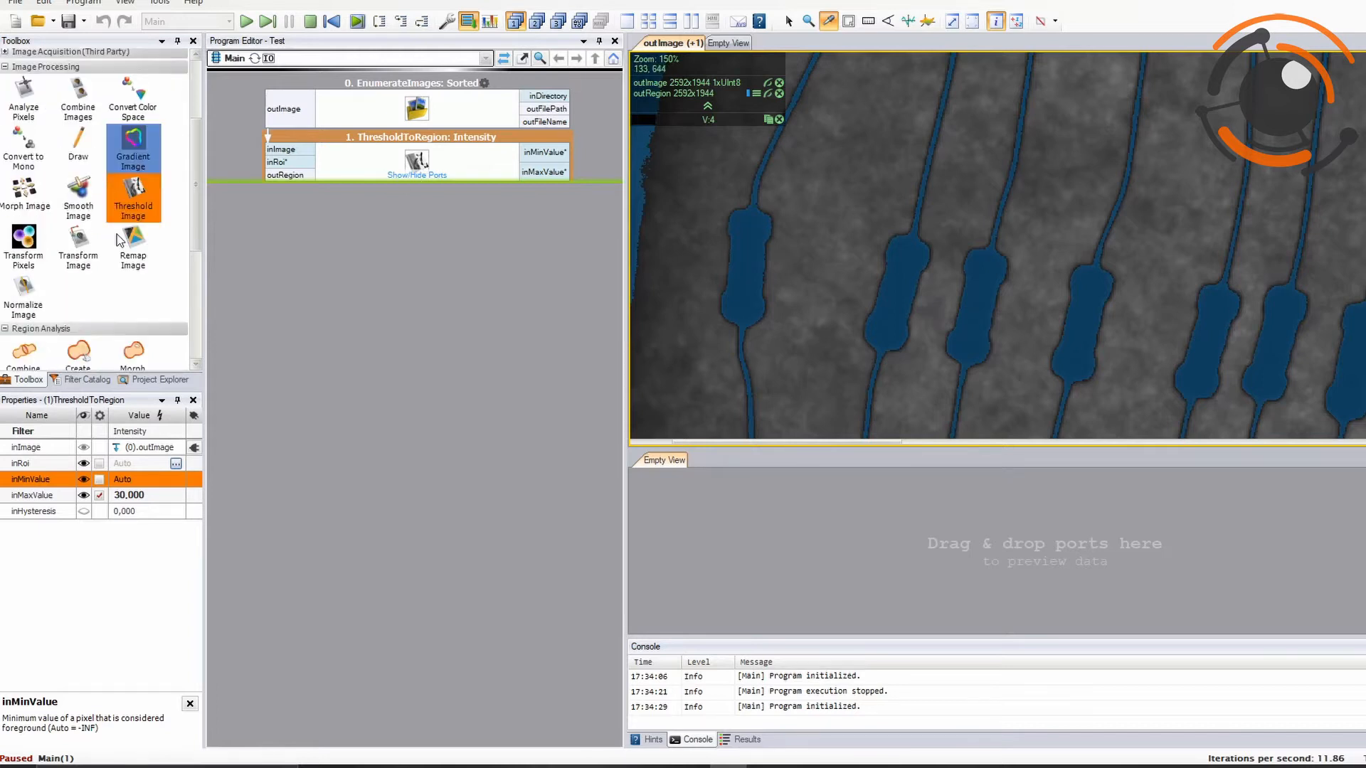
left_click(139, 266)
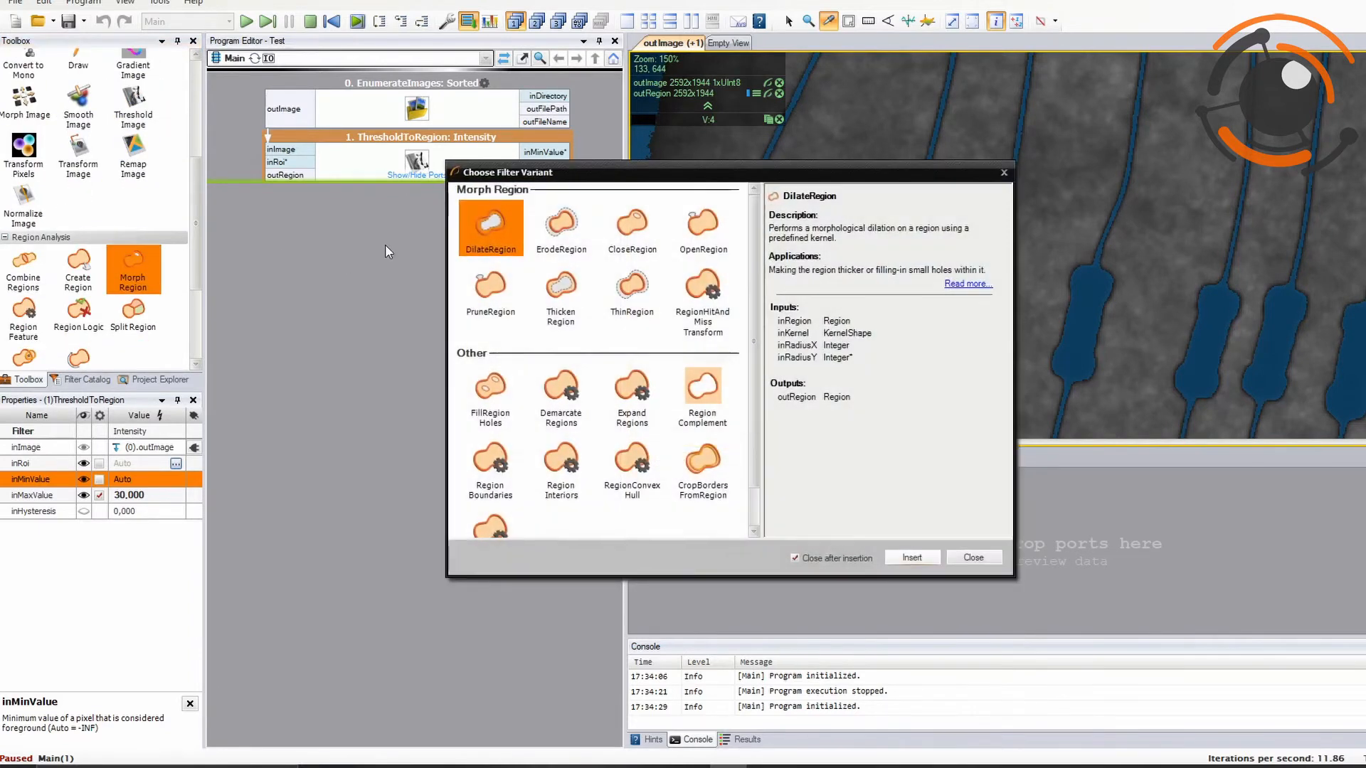
left_click(564, 235)
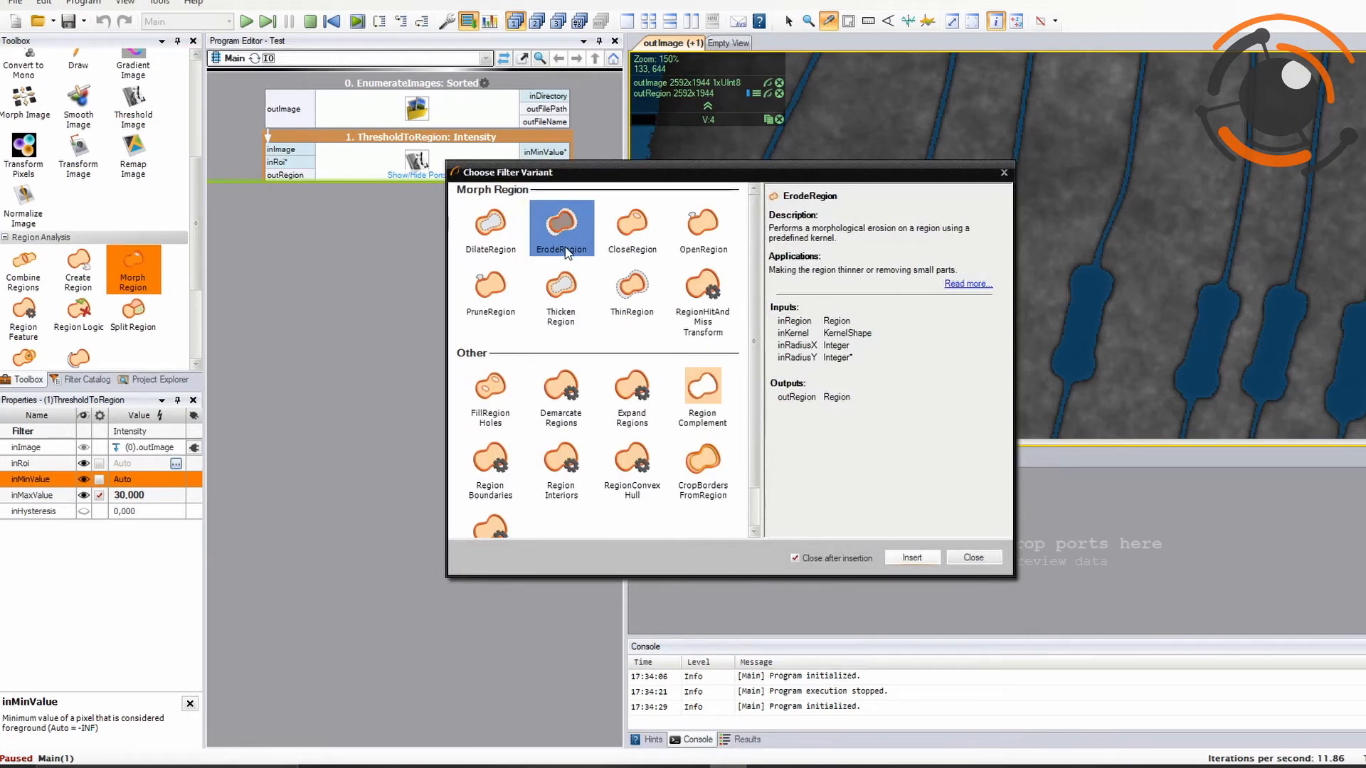
left_click(712, 227)
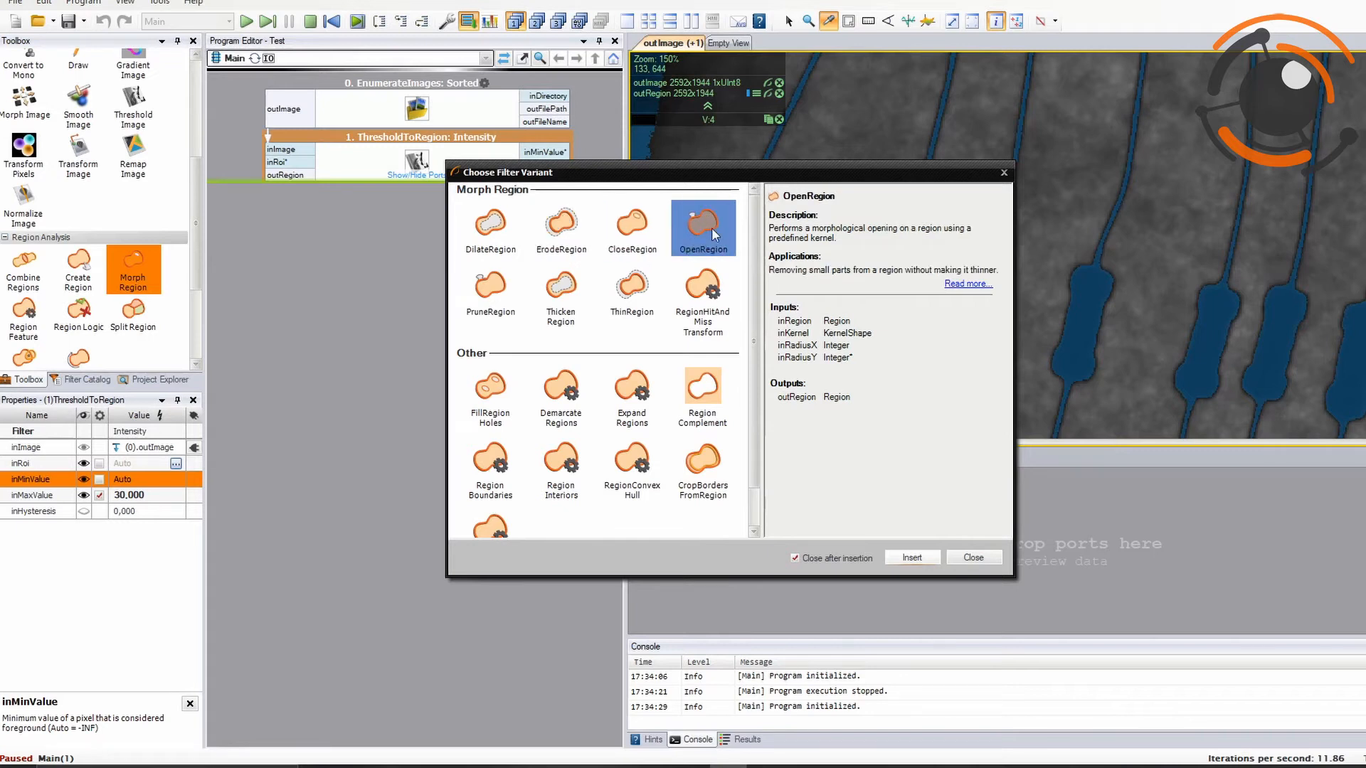
left_click(905, 556)
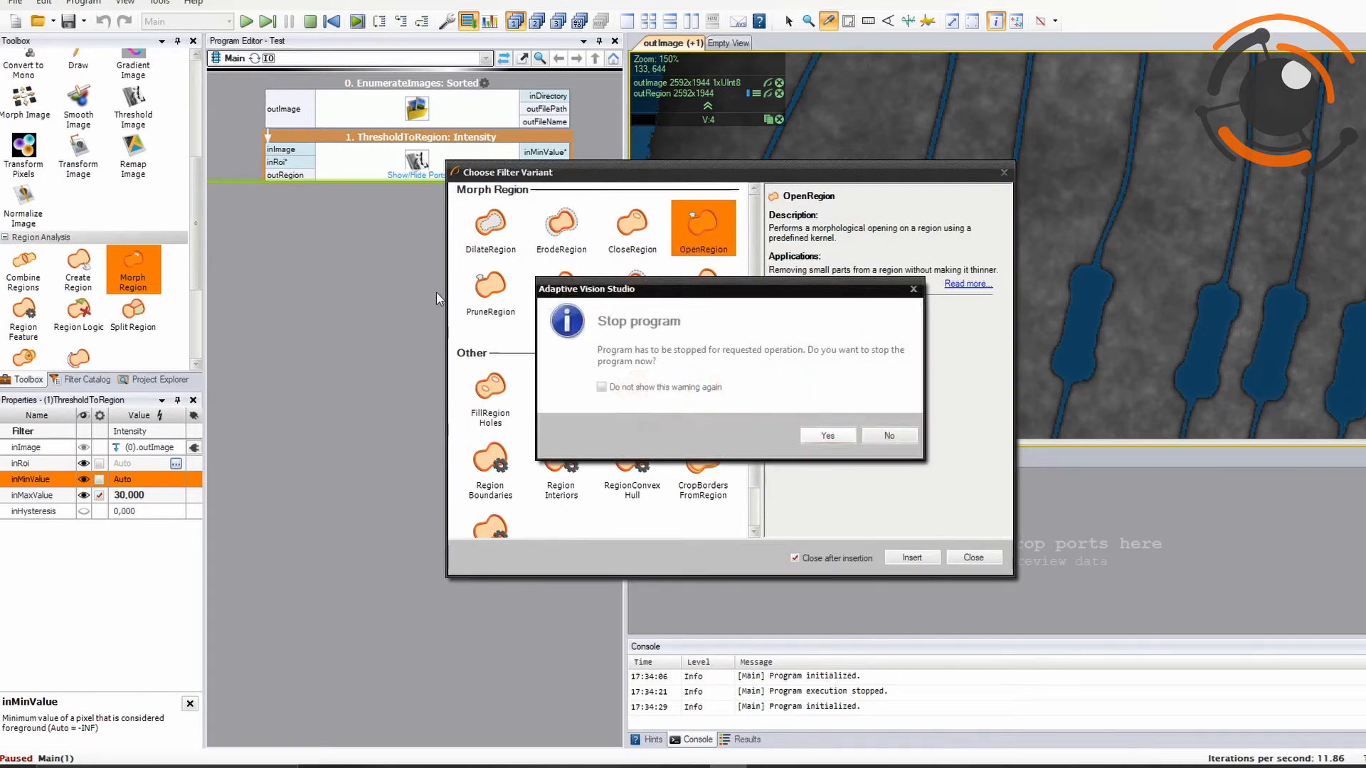
left_click(828, 435)
Preview the OpenRegion outRegion over the image, run one iteration and hide the ThresholdToRegion overlay.
mouse_move(304, 203)
left_mouse_down()
mouse_move(303, 178)
mouse_move(814, 289)
mouse_move(816, 267)
left_mouse_up()
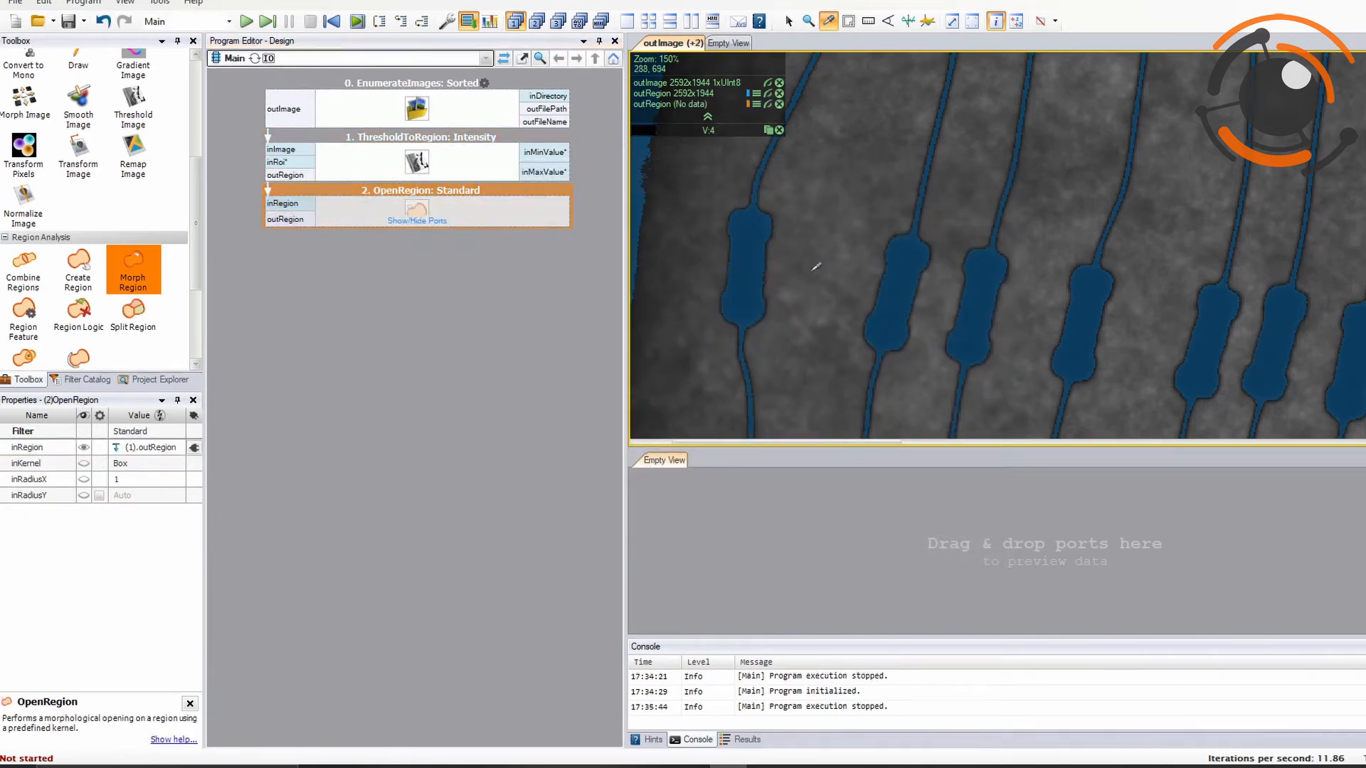
left_click(266, 21)
scroll(783, 284, "down", 4)
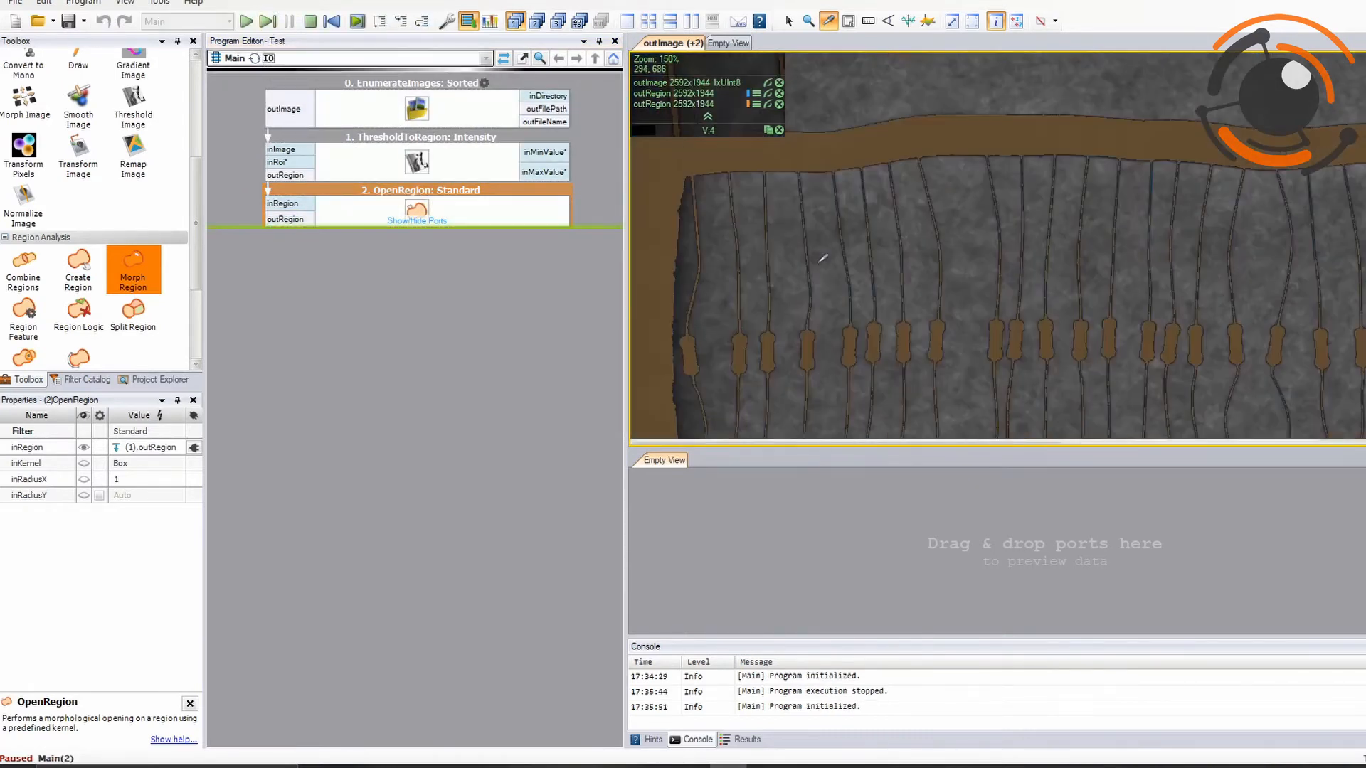
scroll(797, 344, "up", 3)
left_click_drag(797, 275, 787, 146)
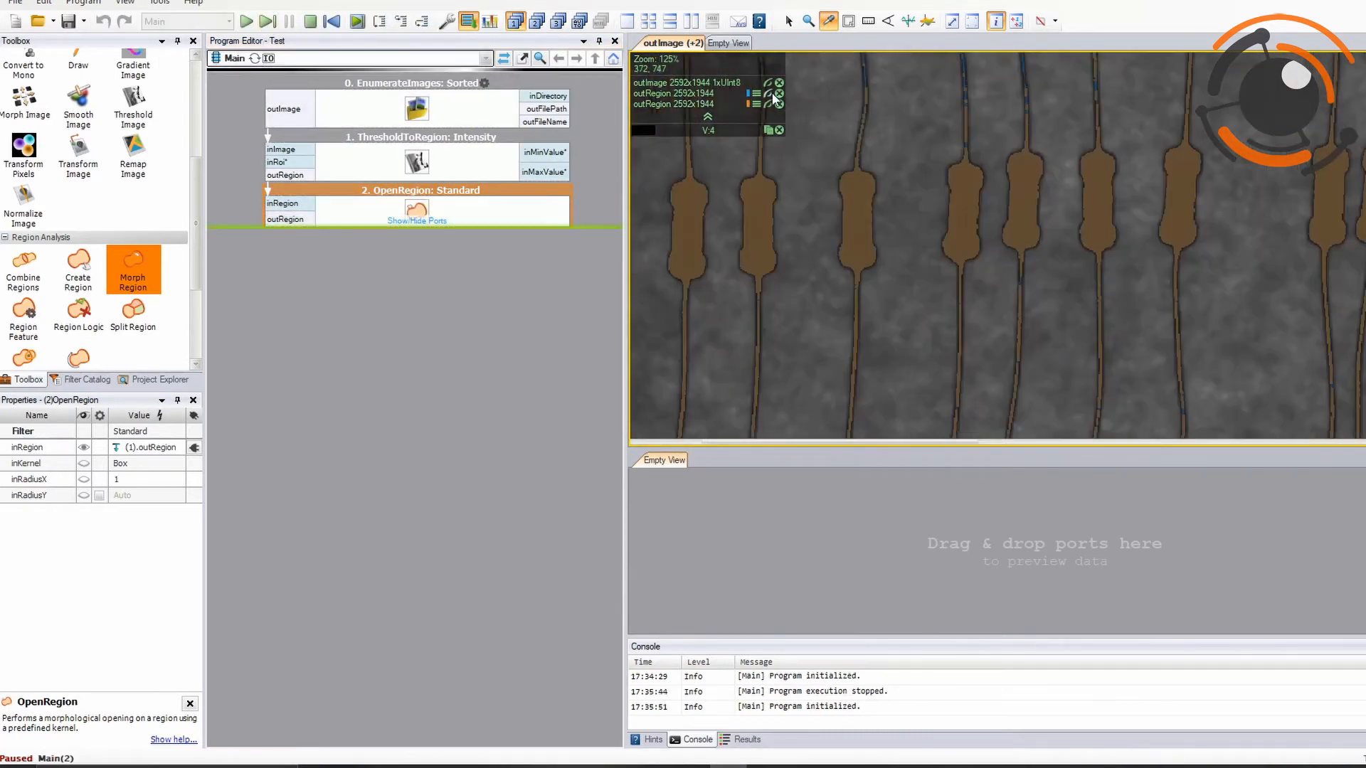
left_click(768, 93)
Set the OpenRegion inRadiusX to 3.
left_click(375, 210)
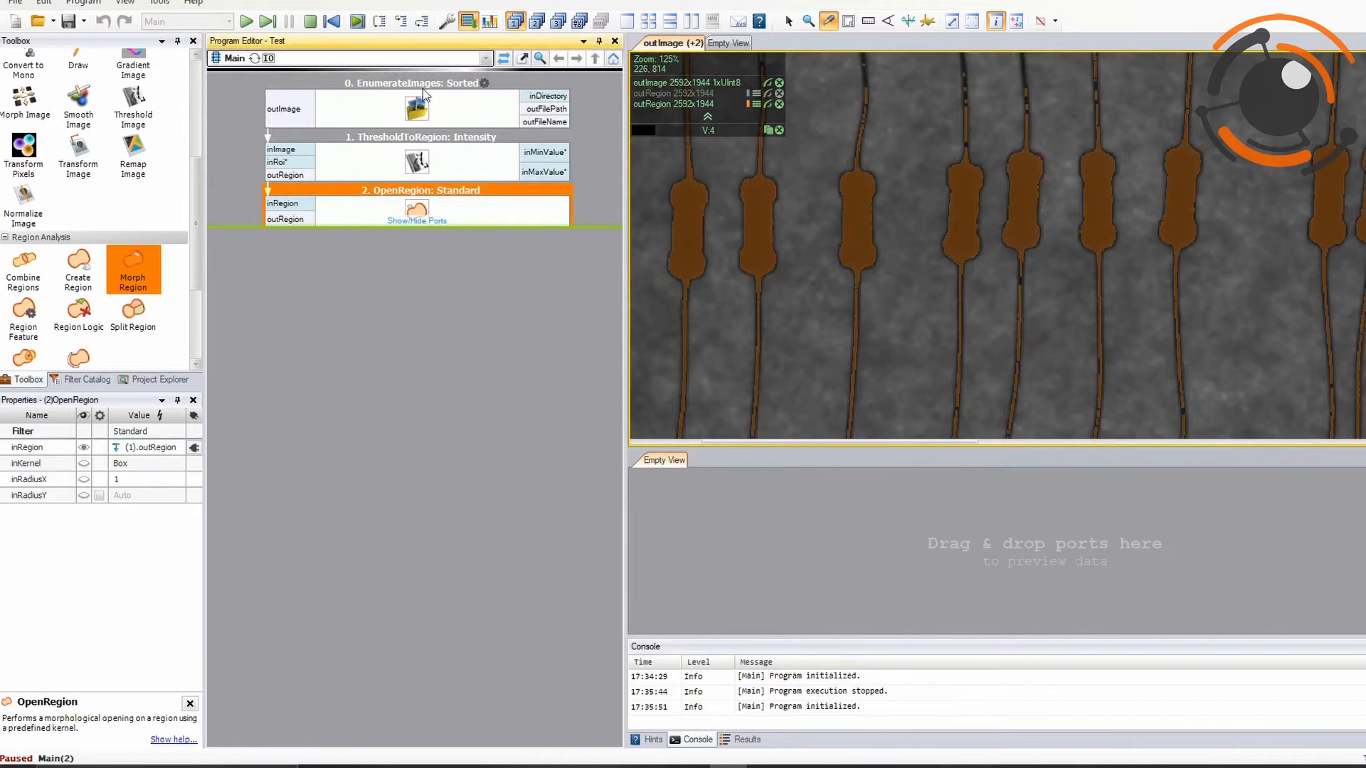
left_click(143, 479)
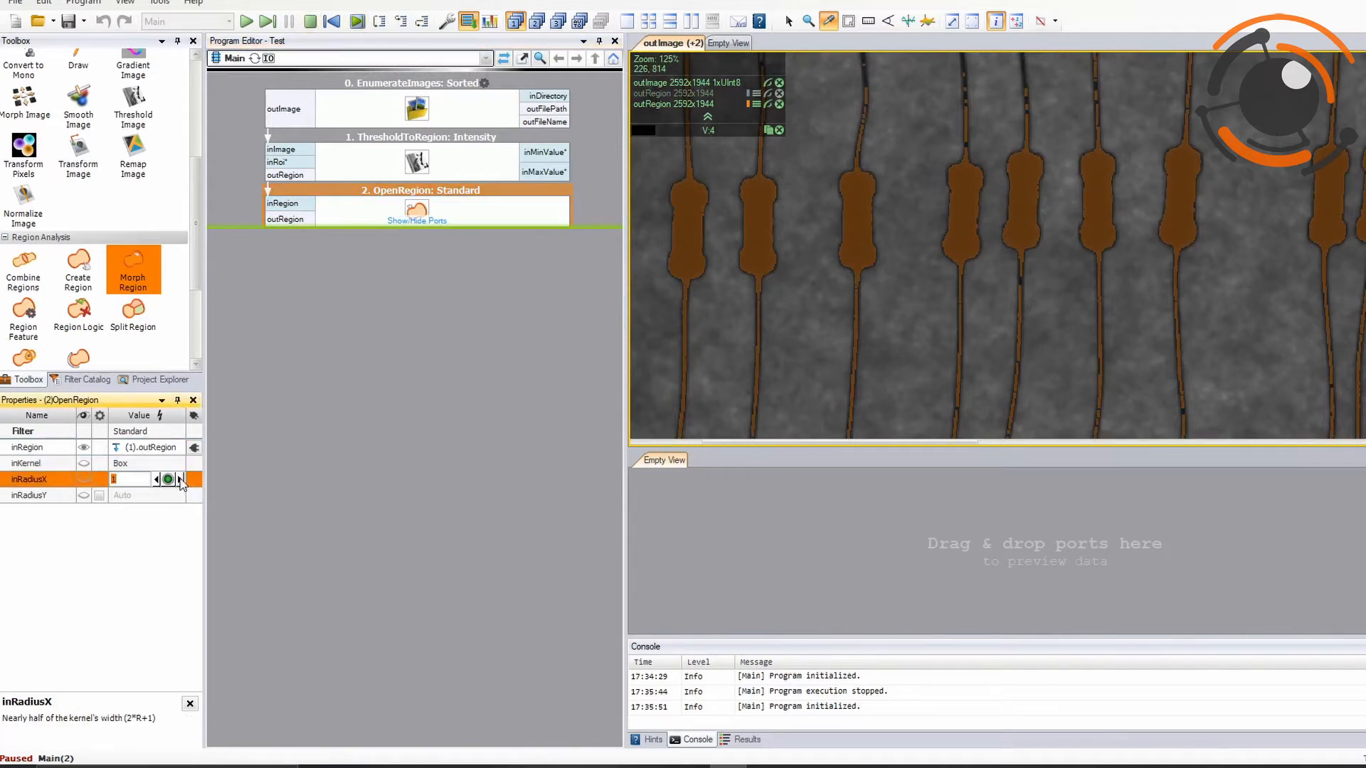
left_click(180, 480)
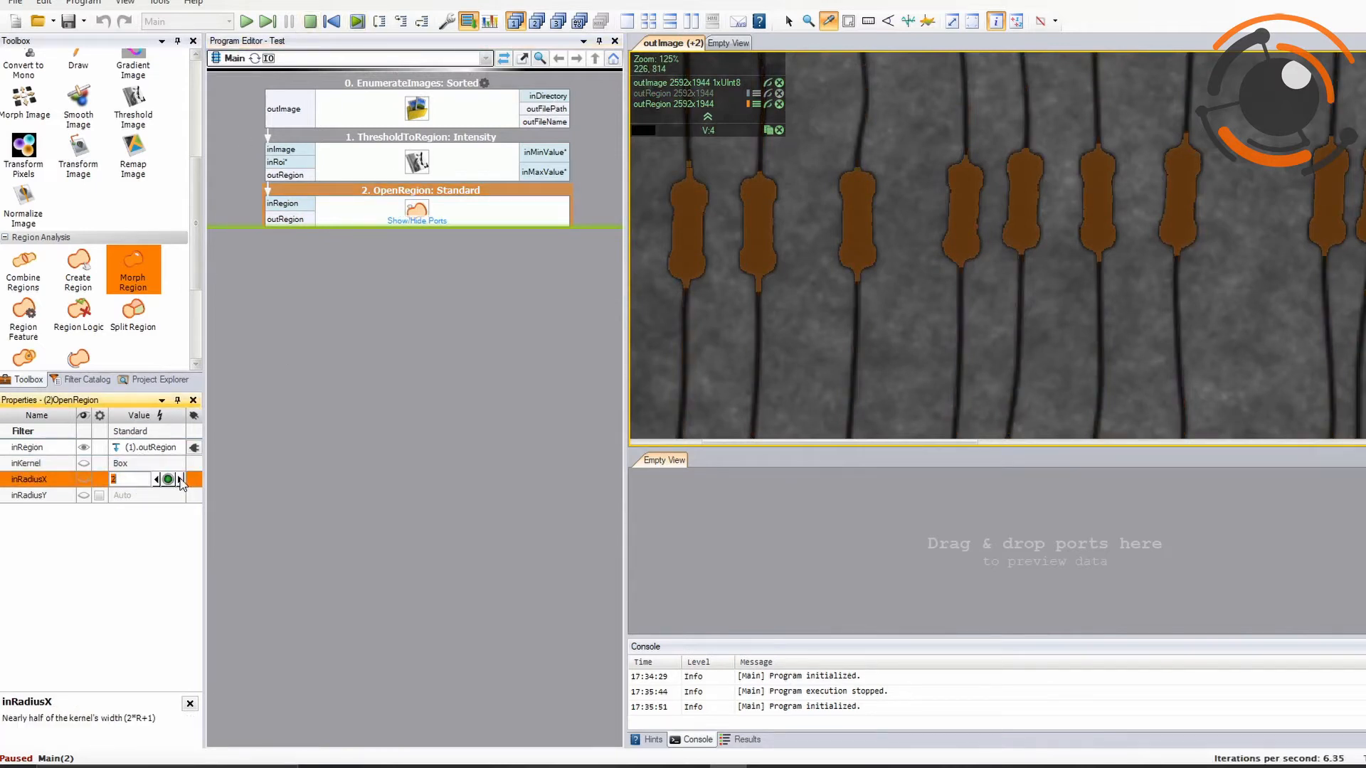
left_click(180, 480)
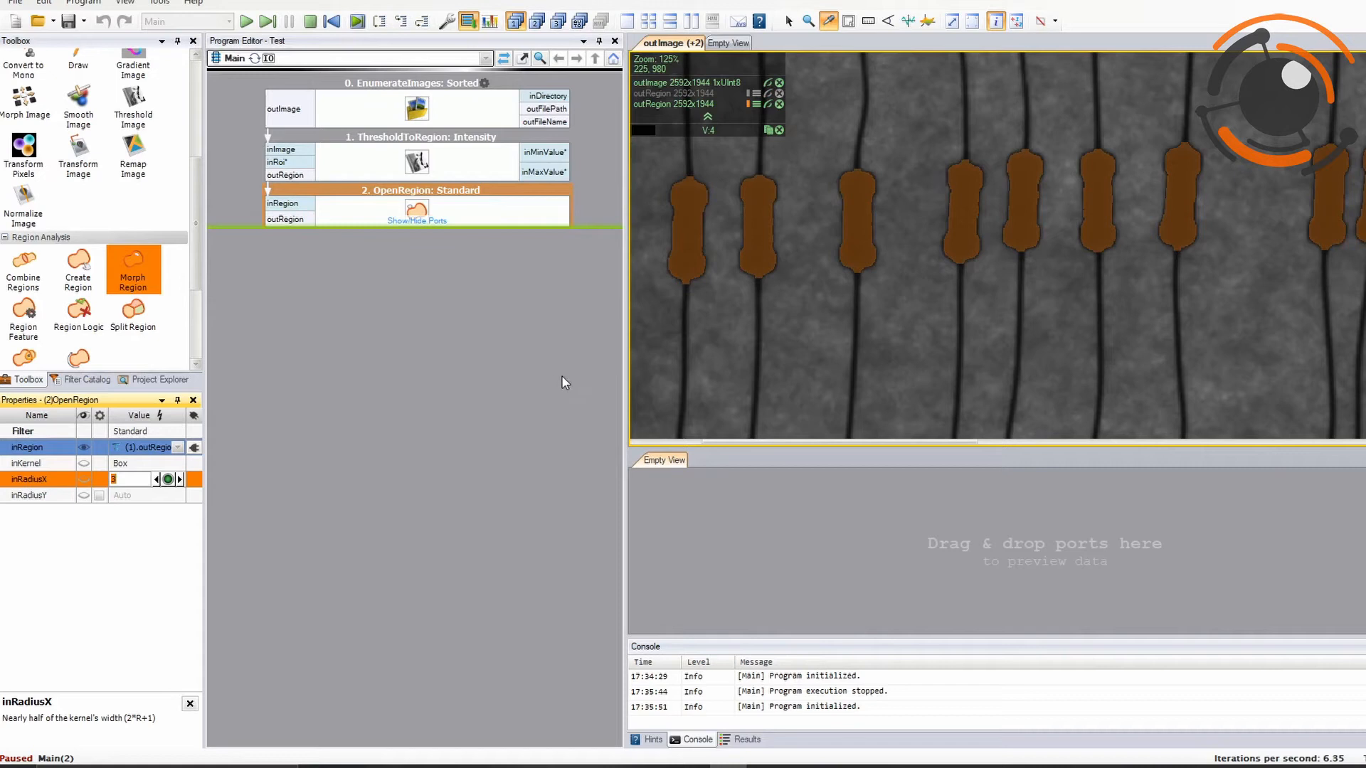
left_click(533, 337)
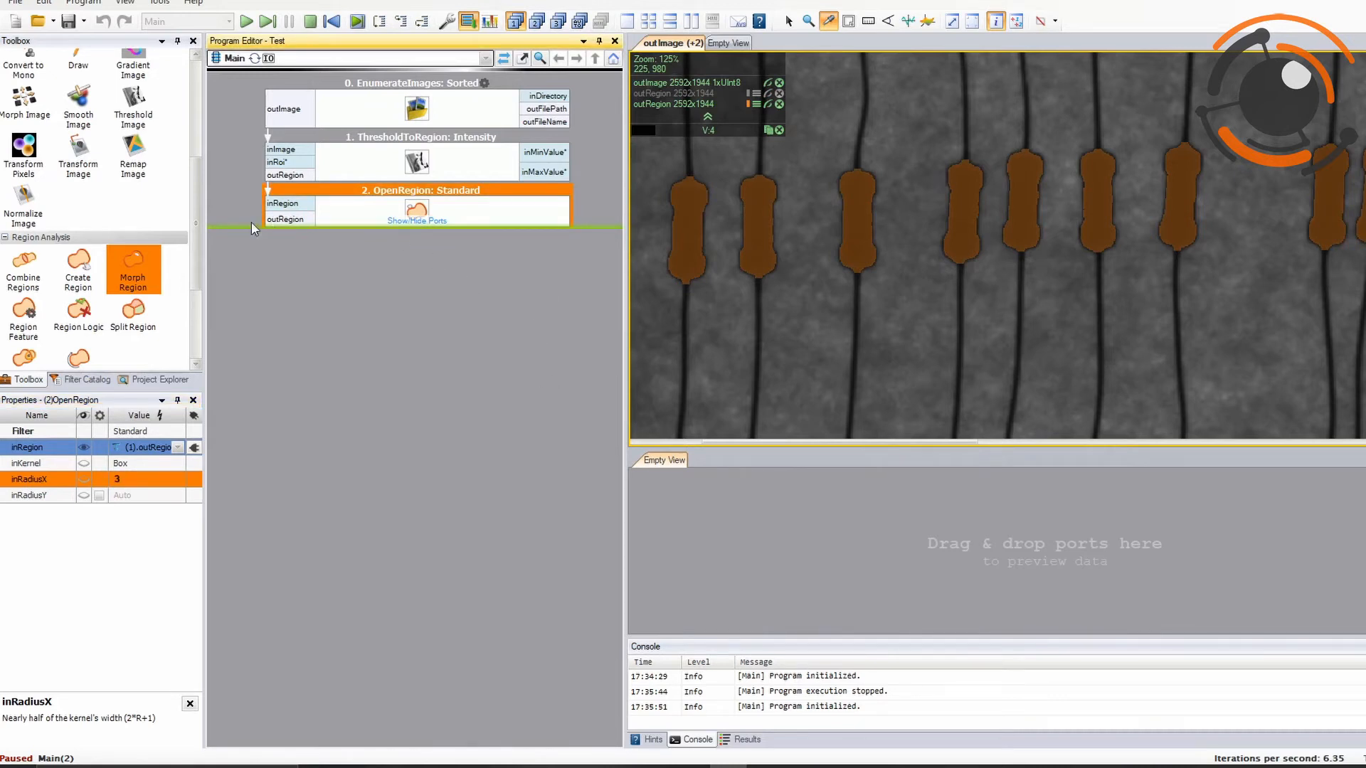
Insert a SplitRegionIntoBlobs filter after OpenRegion, agreeing to stop the program.
scroll(143, 270, "down", 1)
left_click_drag(140, 271, 399, 283)
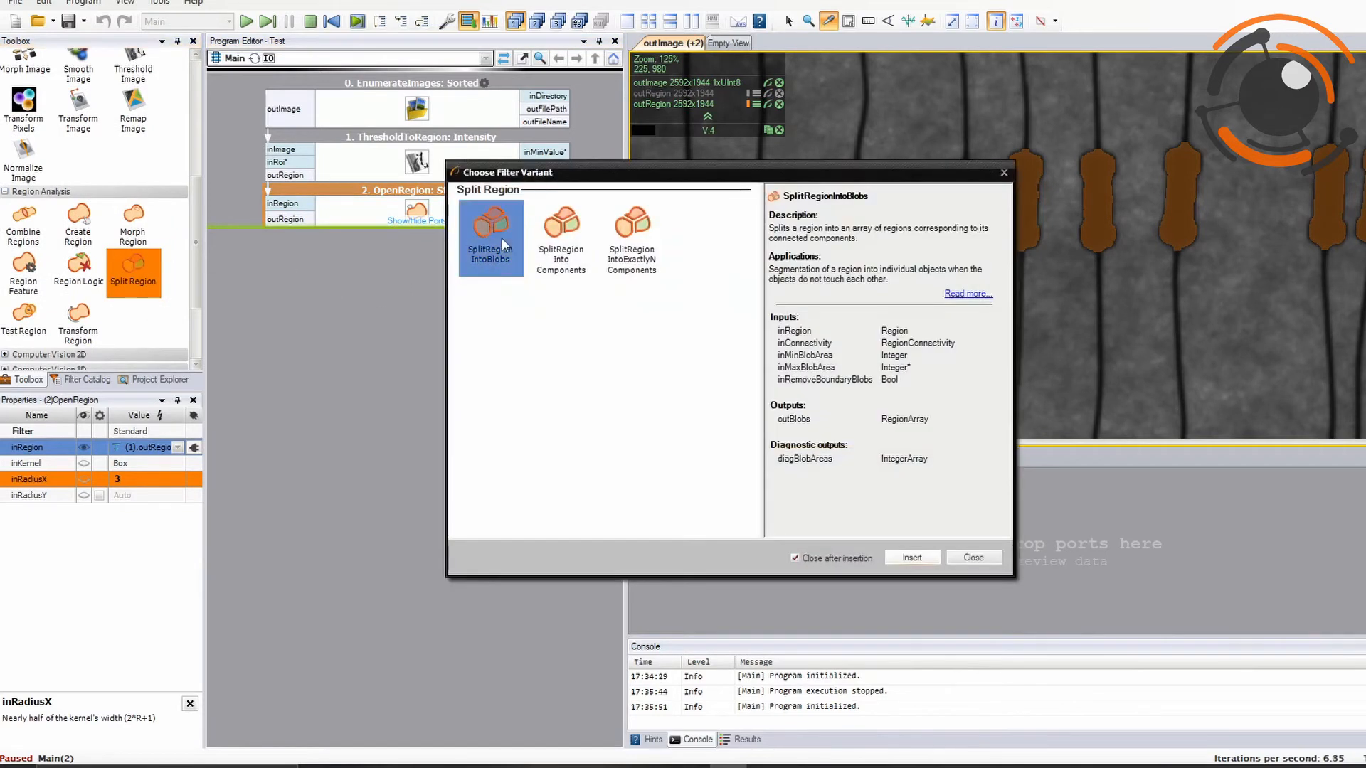
left_click(917, 559)
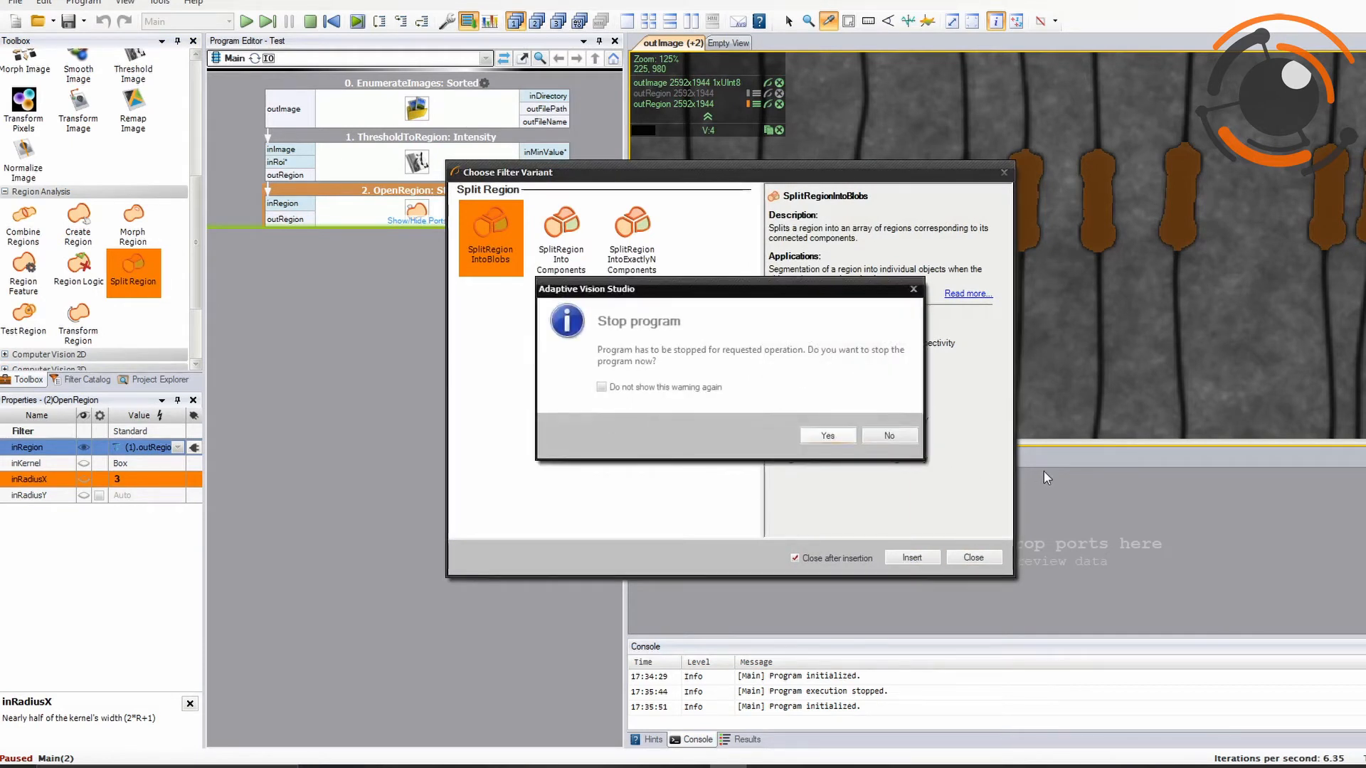
left_click(829, 436)
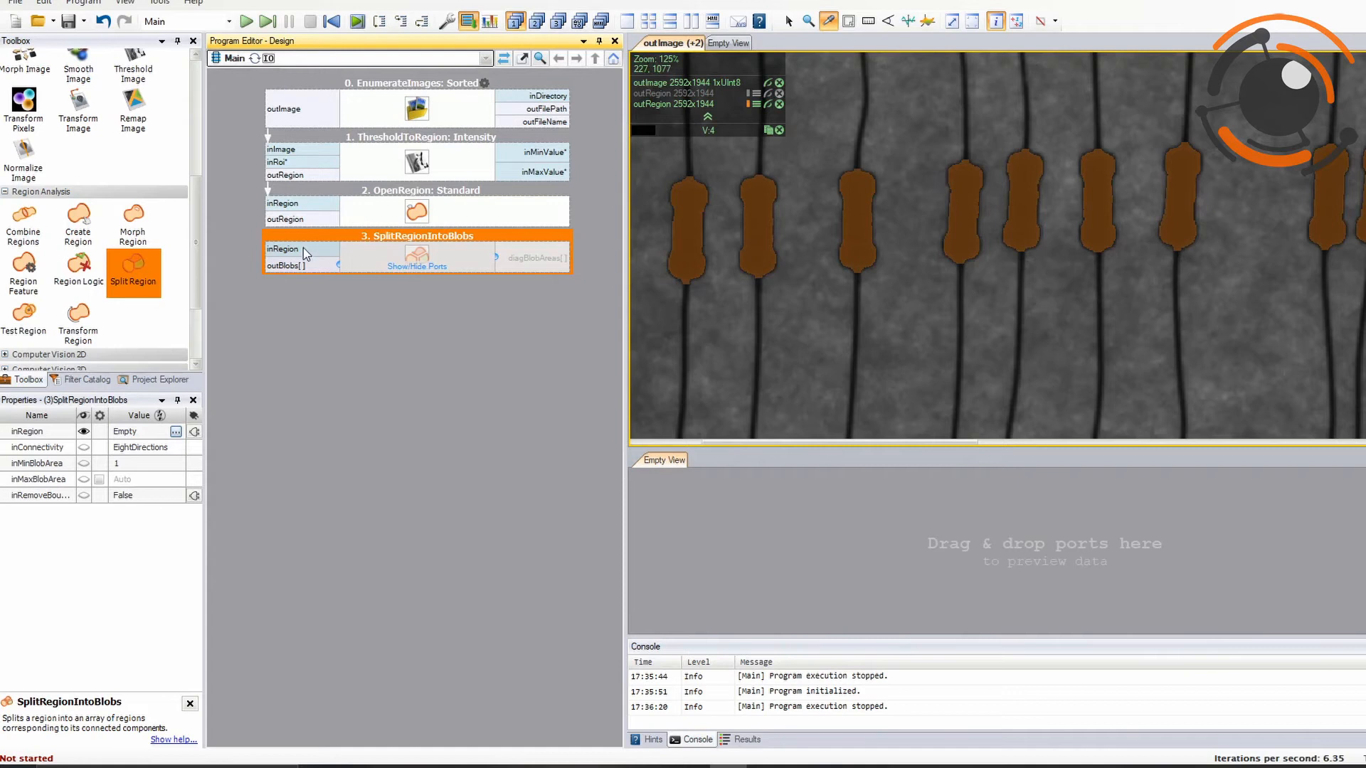
Connect the OpenRegion outRegion to the SplitRegionIntoBlobs inRegion, and preview outBlobs over the image by running one iteration.
left_click_drag(303, 247, 286, 219)
left_click_drag(290, 267, 716, 222)
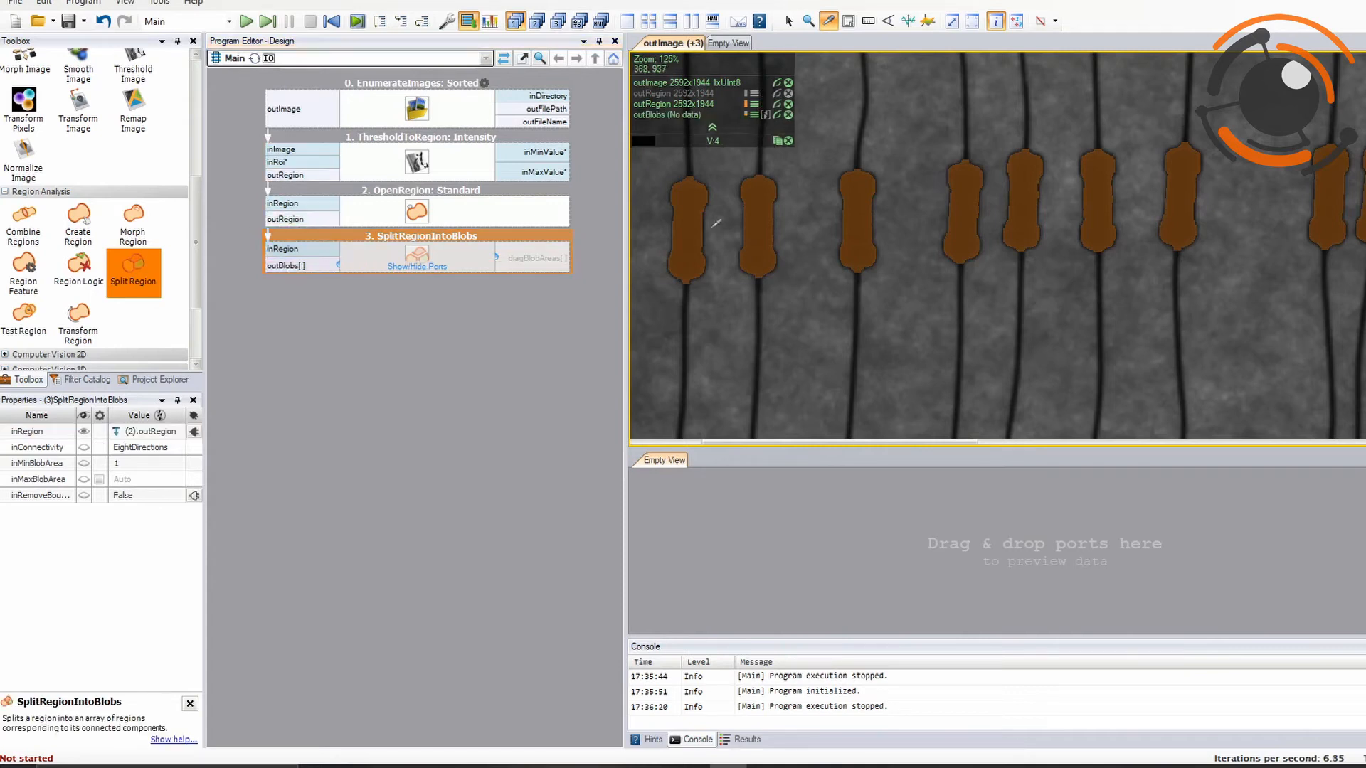
left_click(267, 21)
scroll(896, 228, "down", 5)
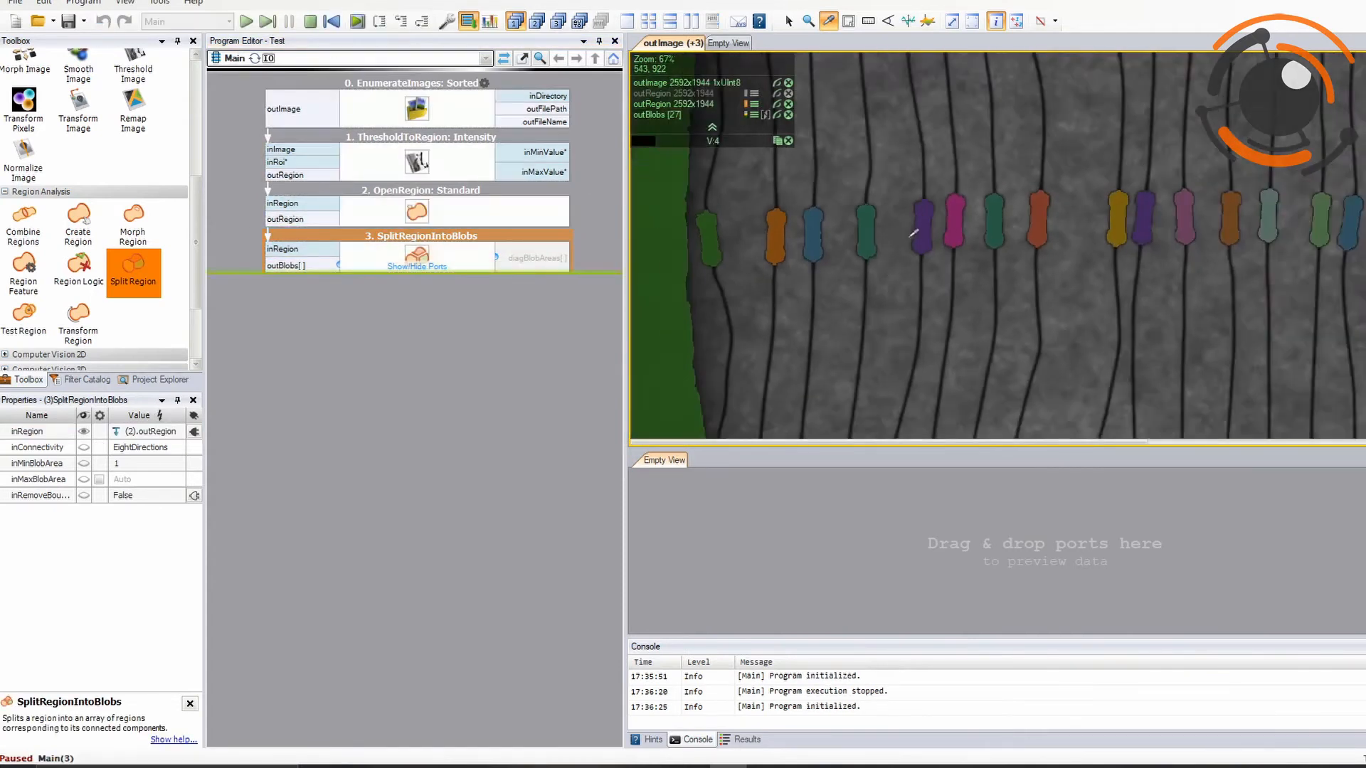
scroll(771, 235, "up", 1)
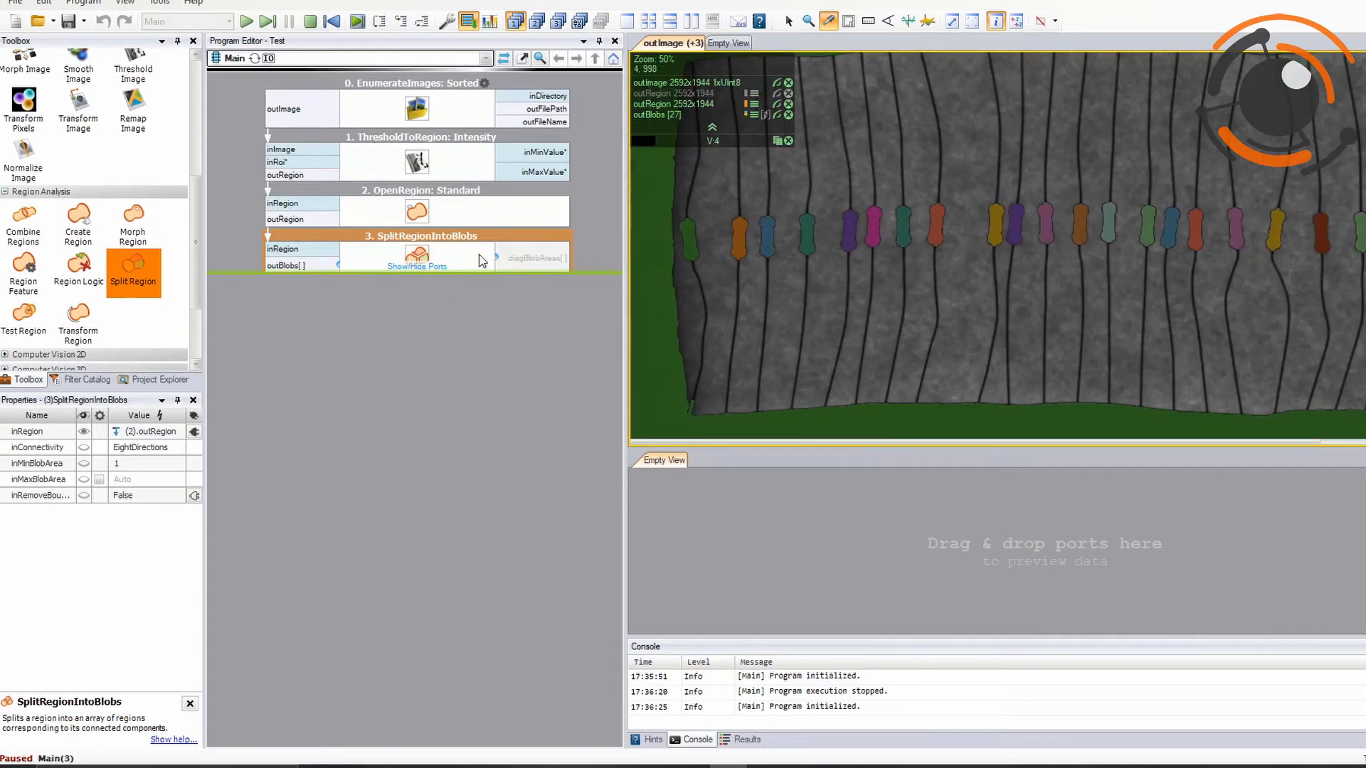
Enable the diagnostic outputs, preview diagBlobAreas in the empty view and iterate once to examine the blob areas.
left_click(446, 21)
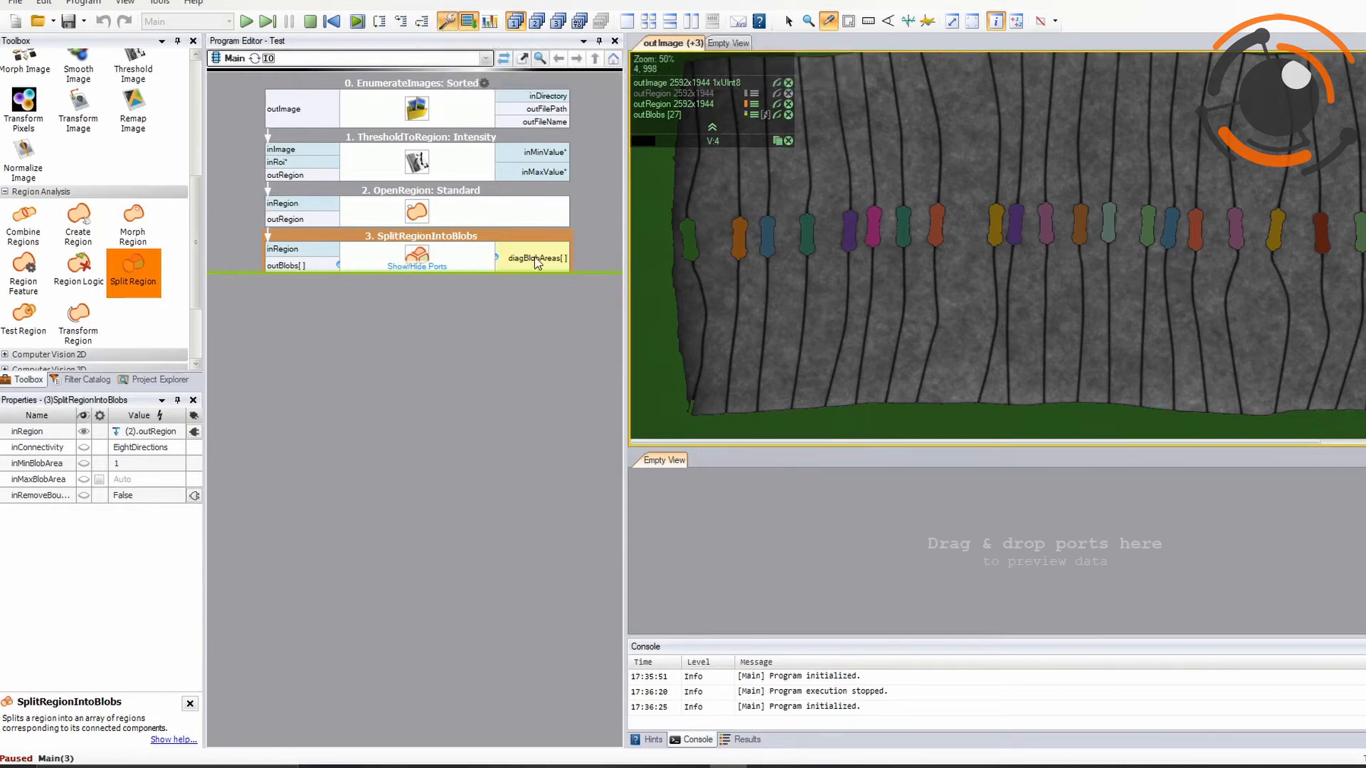
left_click_drag(535, 262, 716, 560)
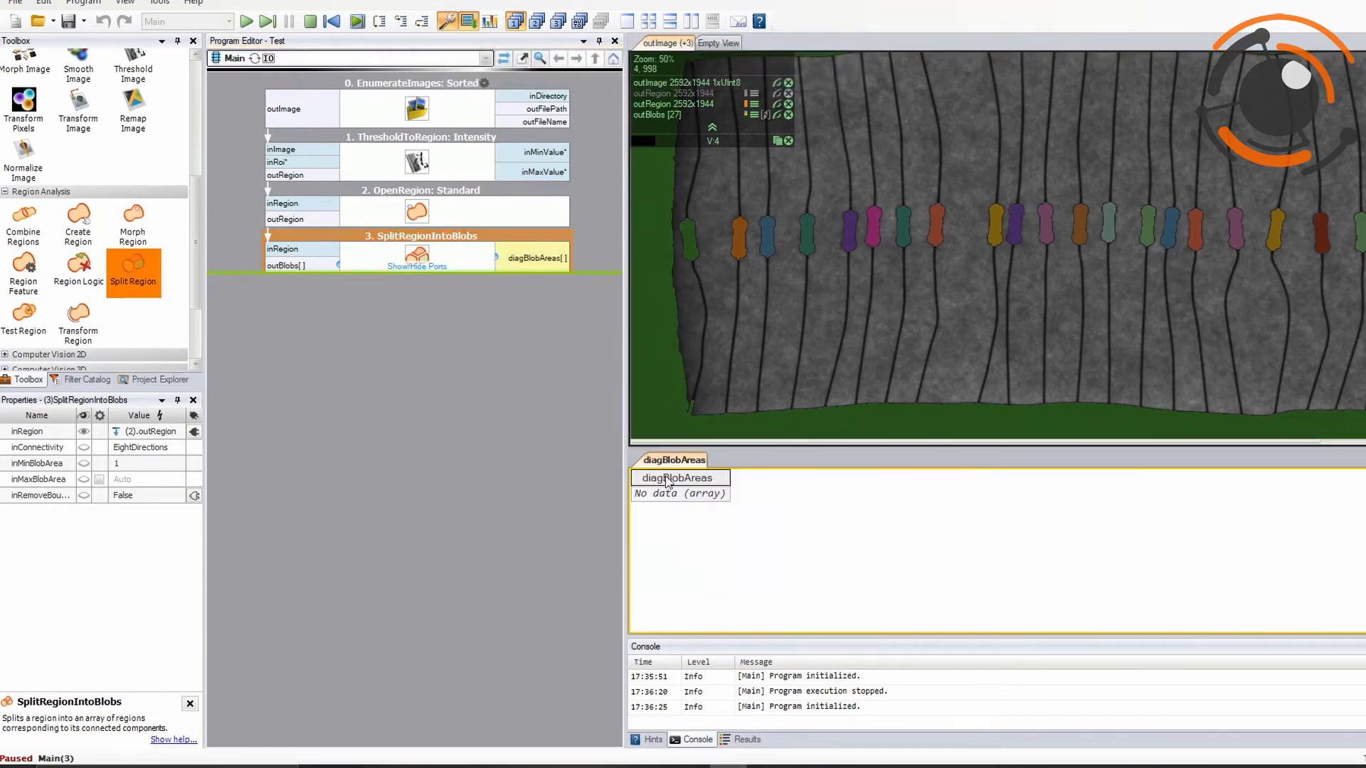
left_click(268, 22)
left_click(696, 496)
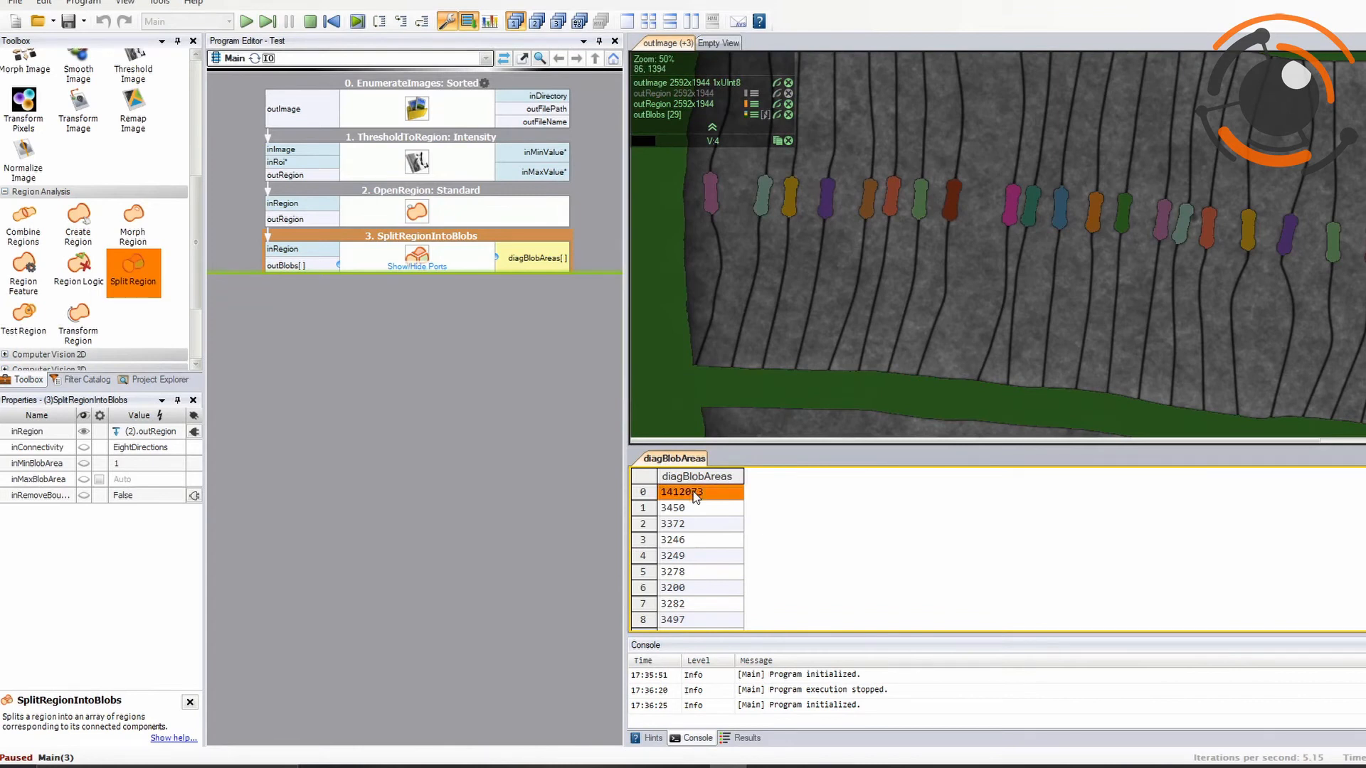
left_click(688, 510)
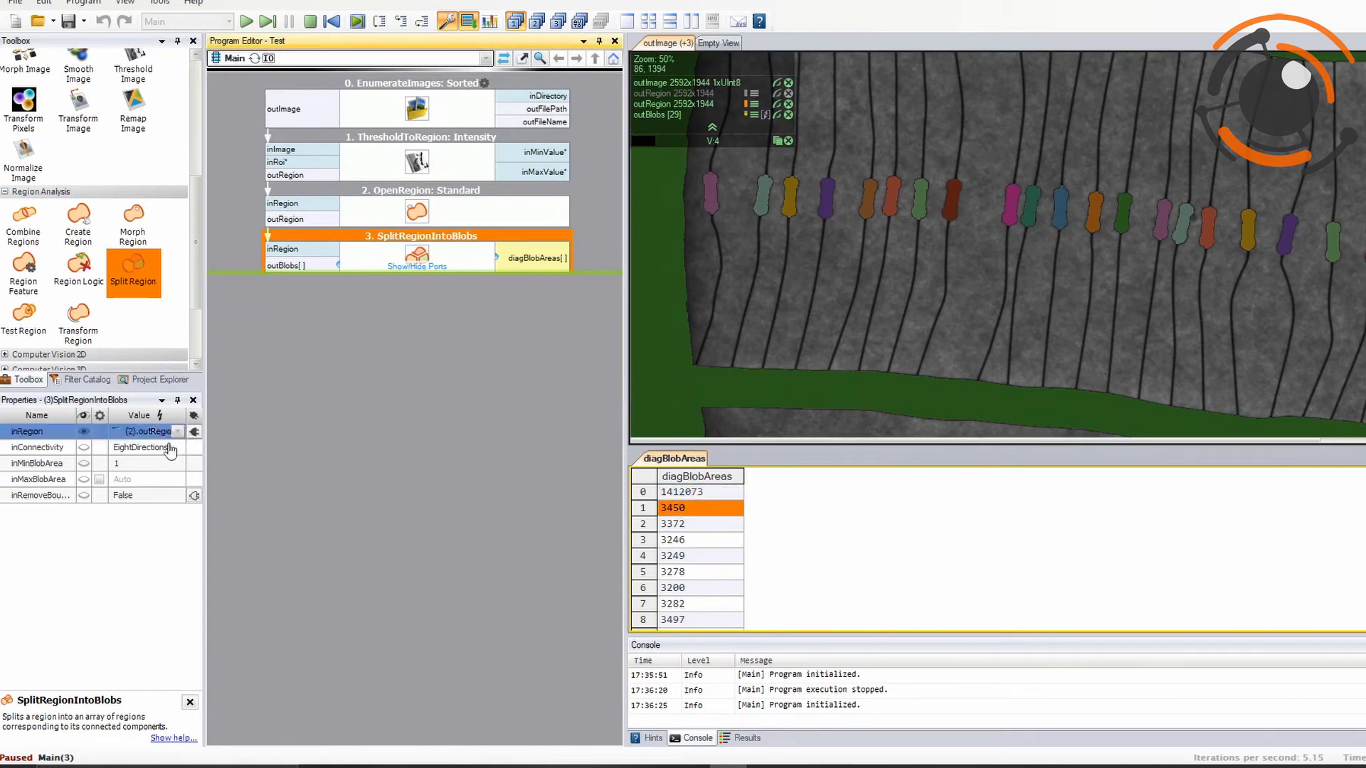
Set the SplitRegionIntoBlobs inMinBlobArea to 1000 and inMaxBlobArea to 5000.
left_click(135, 465)
left_click(133, 464)
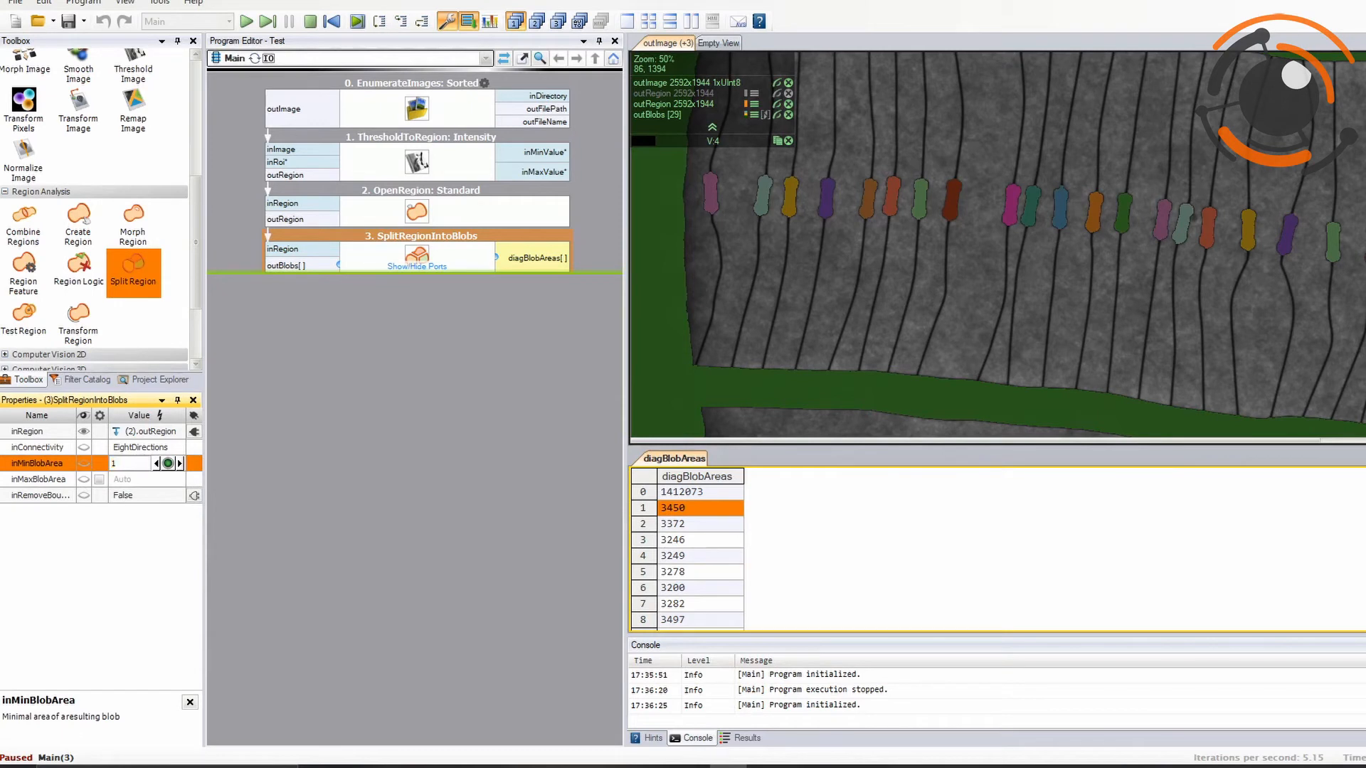
type("1000")
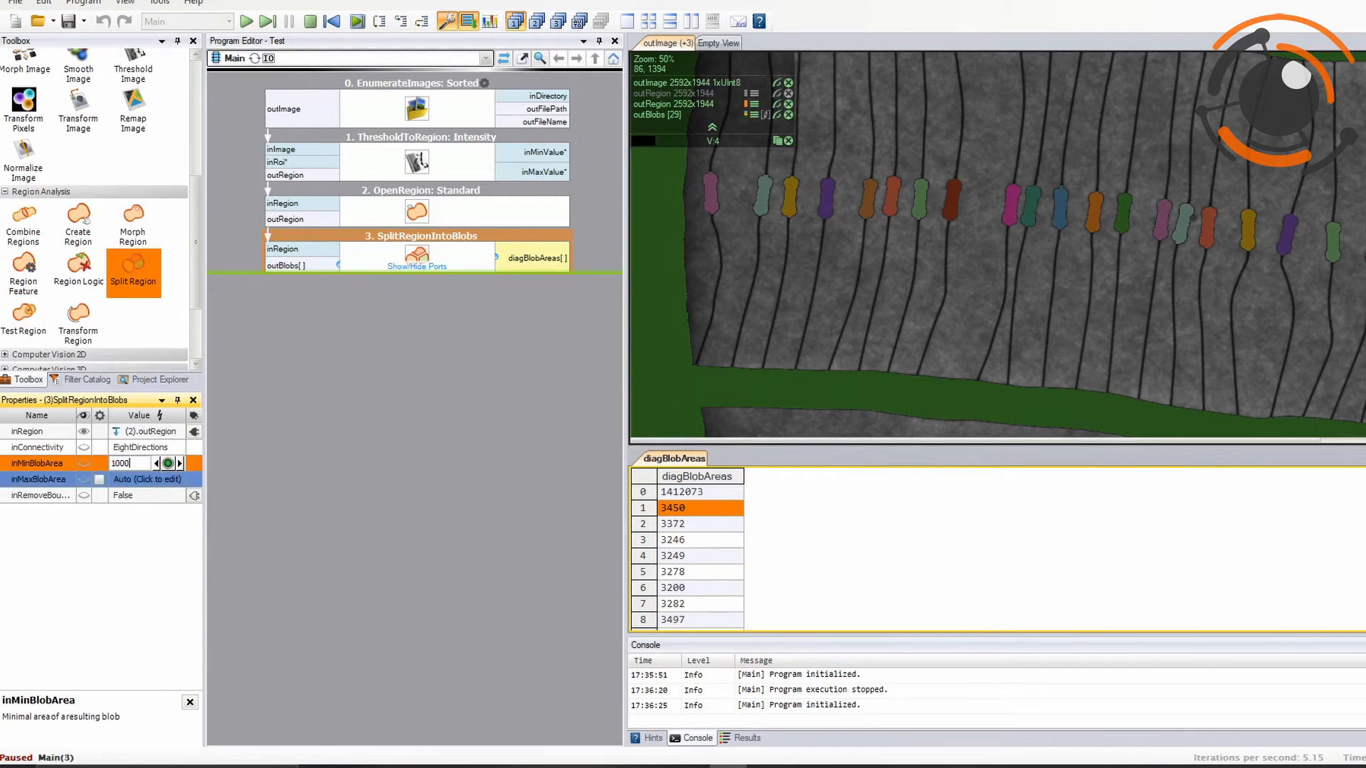
left_click(152, 481)
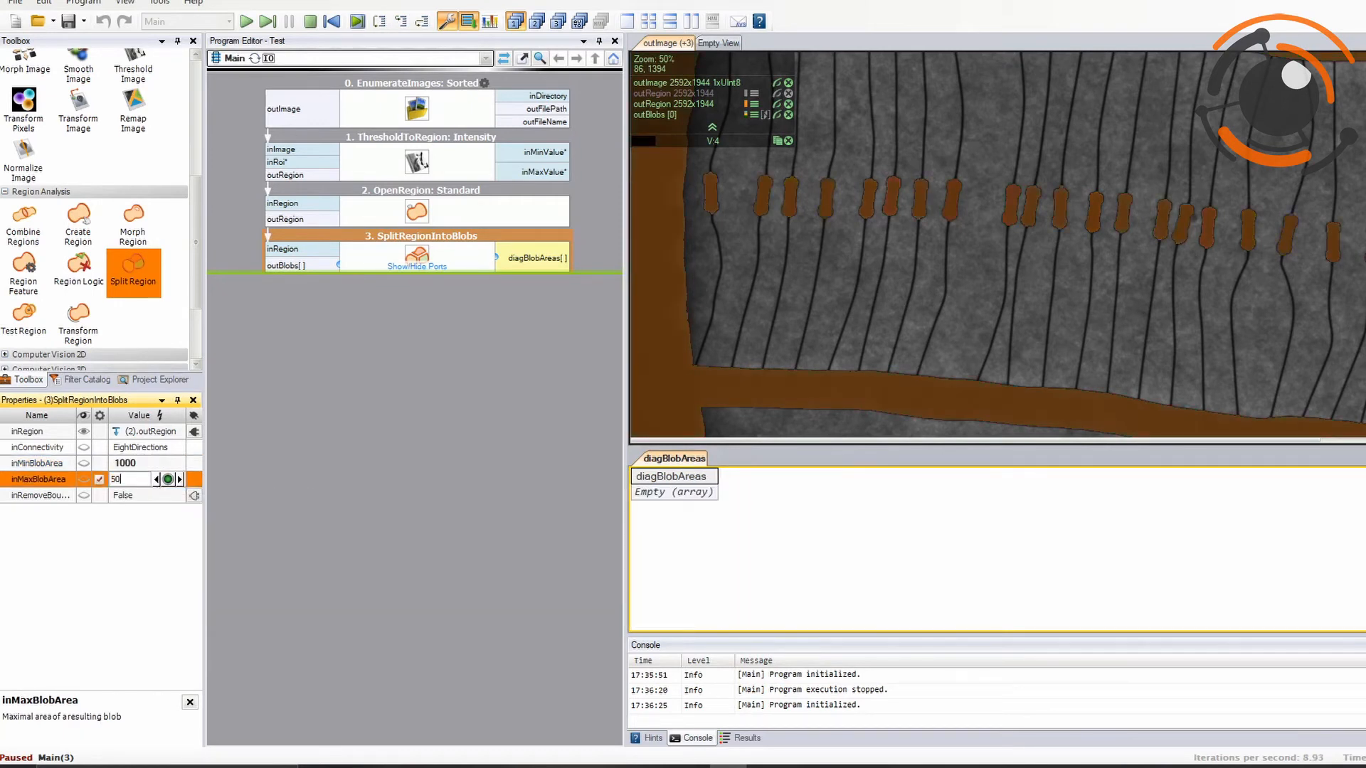
left_click(373, 427)
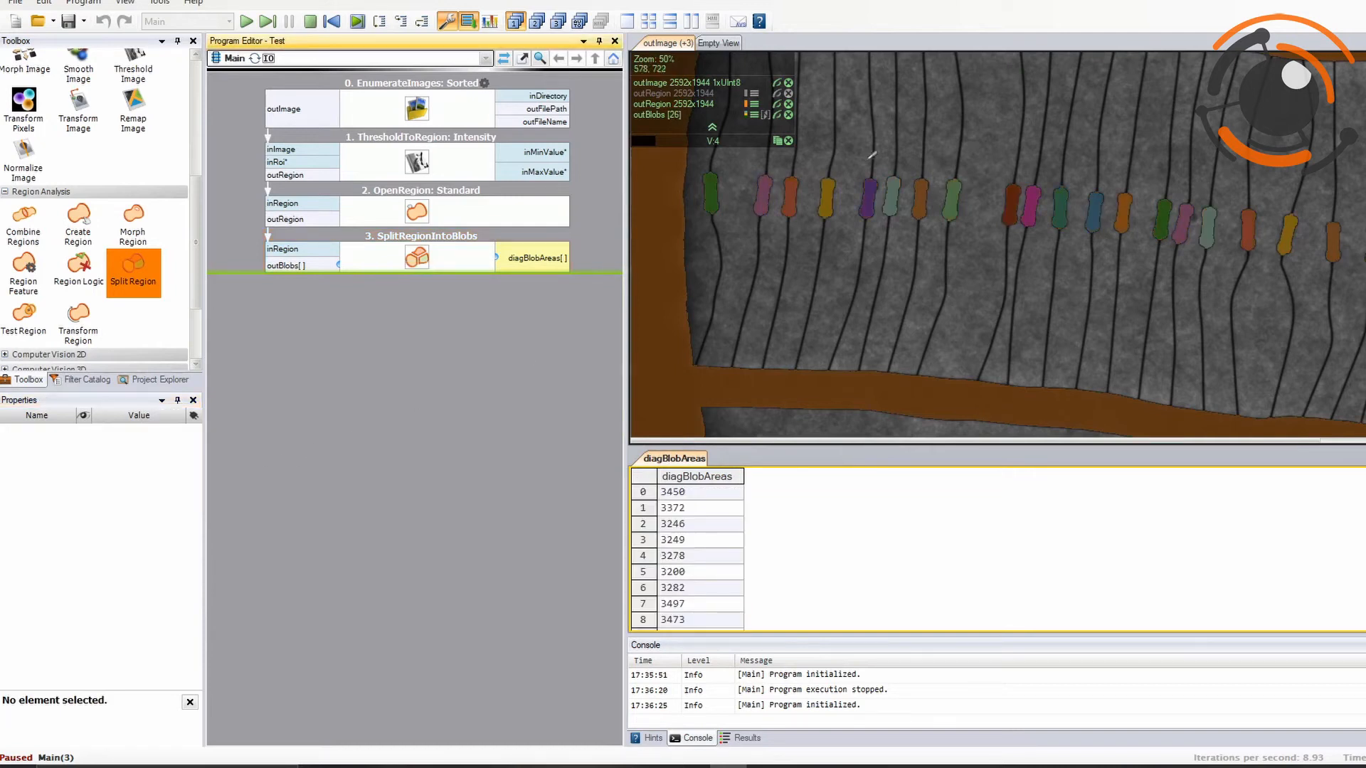
Hide the OpenRegion overlay in the image preview and close the diagBlobAreas preview.
scroll(978, 179, "down", 1)
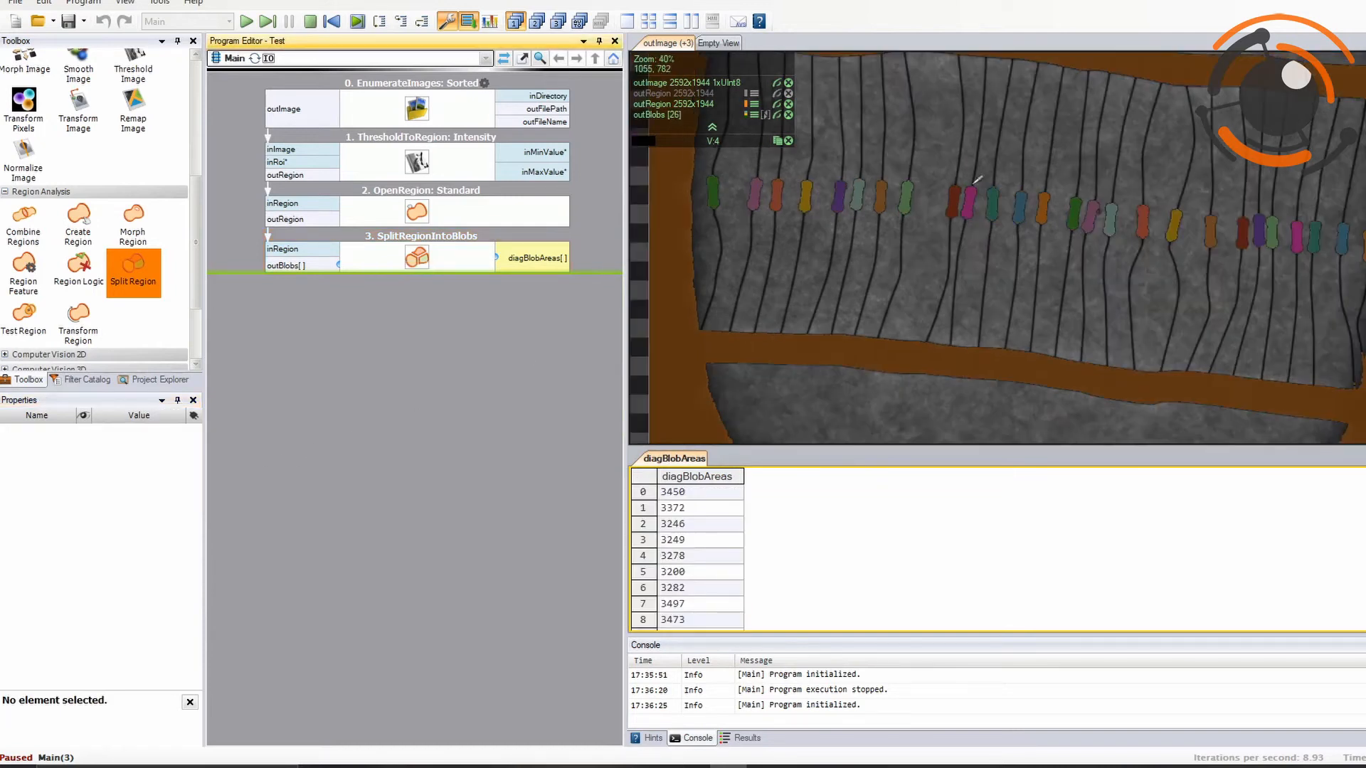
left_click(778, 103)
scroll(1057, 181, "up", 1)
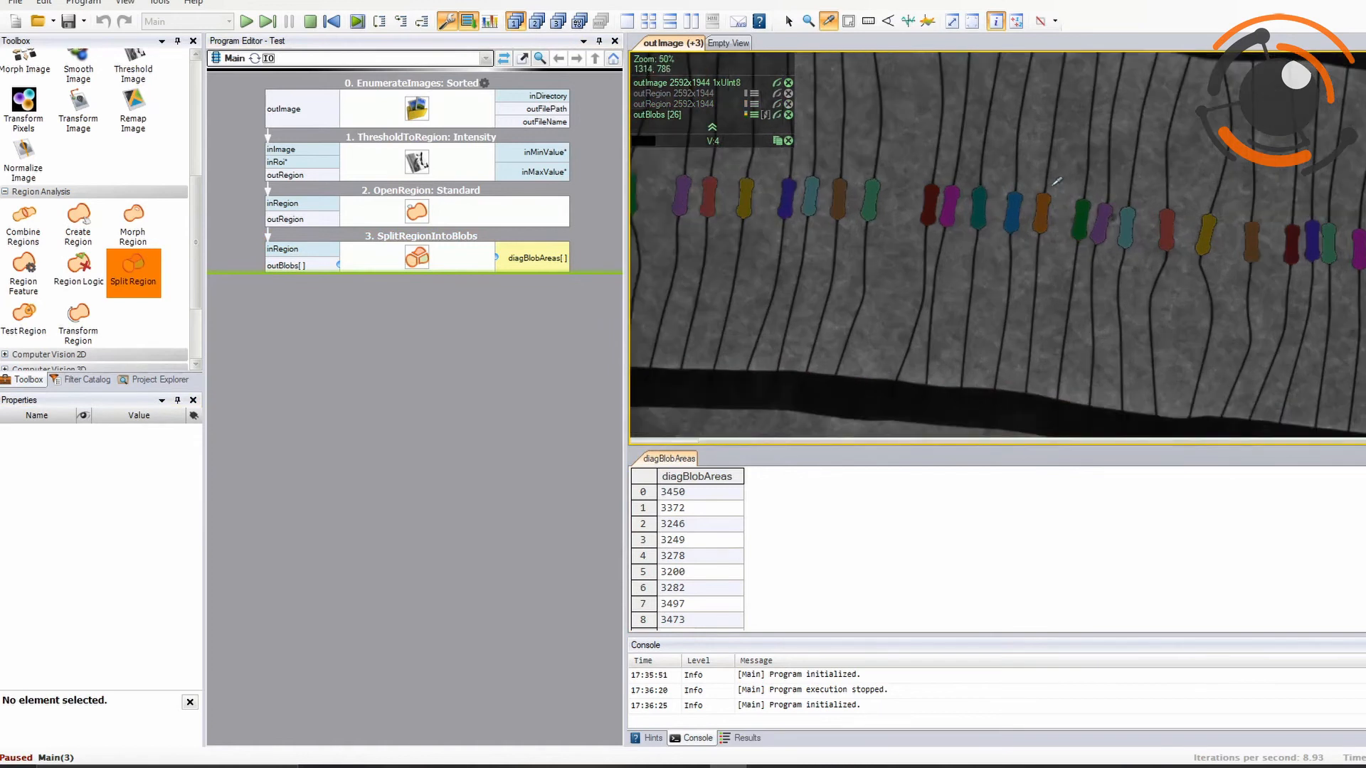
scroll(1057, 181, "down", 1)
middle_click(678, 456)
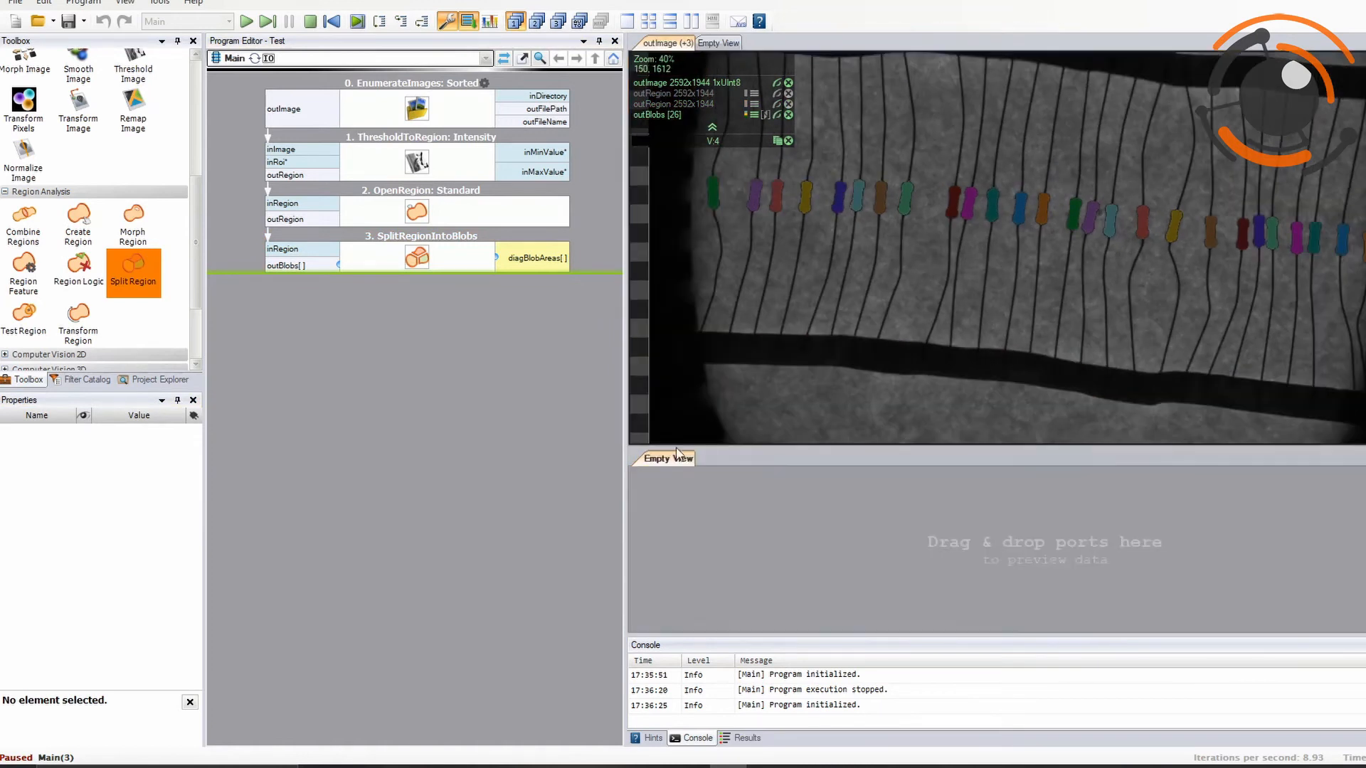
Expose the outBlobs.Count output of SplitRegionIntoBlobs and preview it in the empty view.
left_click(451, 252)
left_click(436, 267)
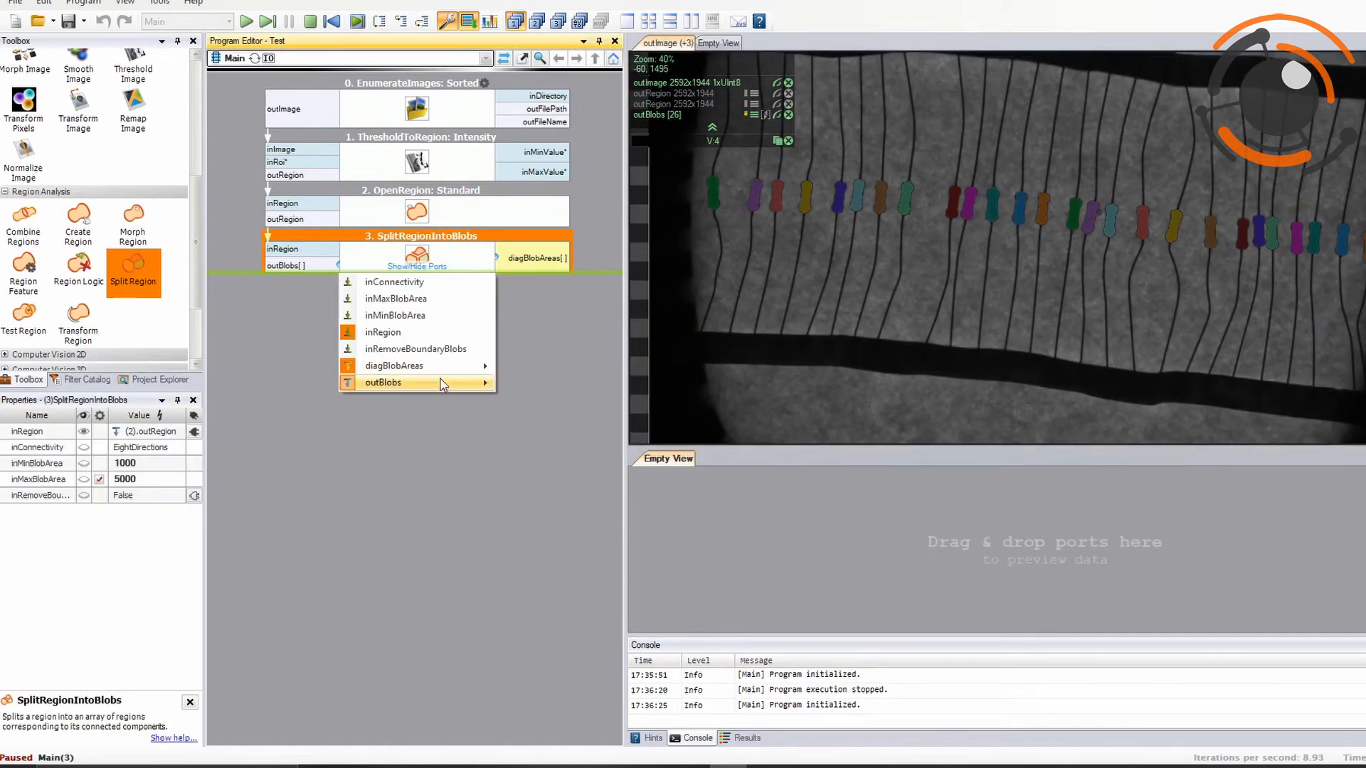
mouse_move(454, 387)
left_click(523, 384)
left_click(558, 341)
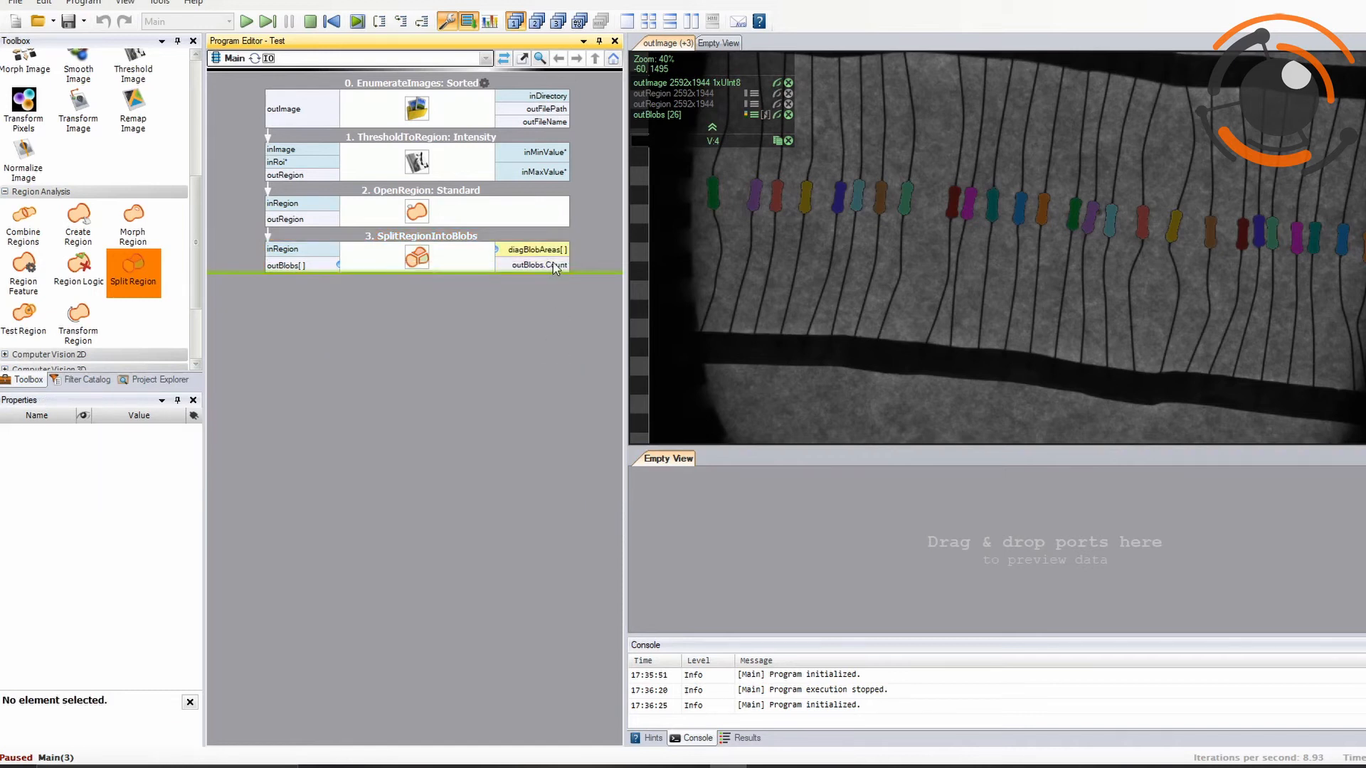
left_click_drag(556, 266, 697, 491)
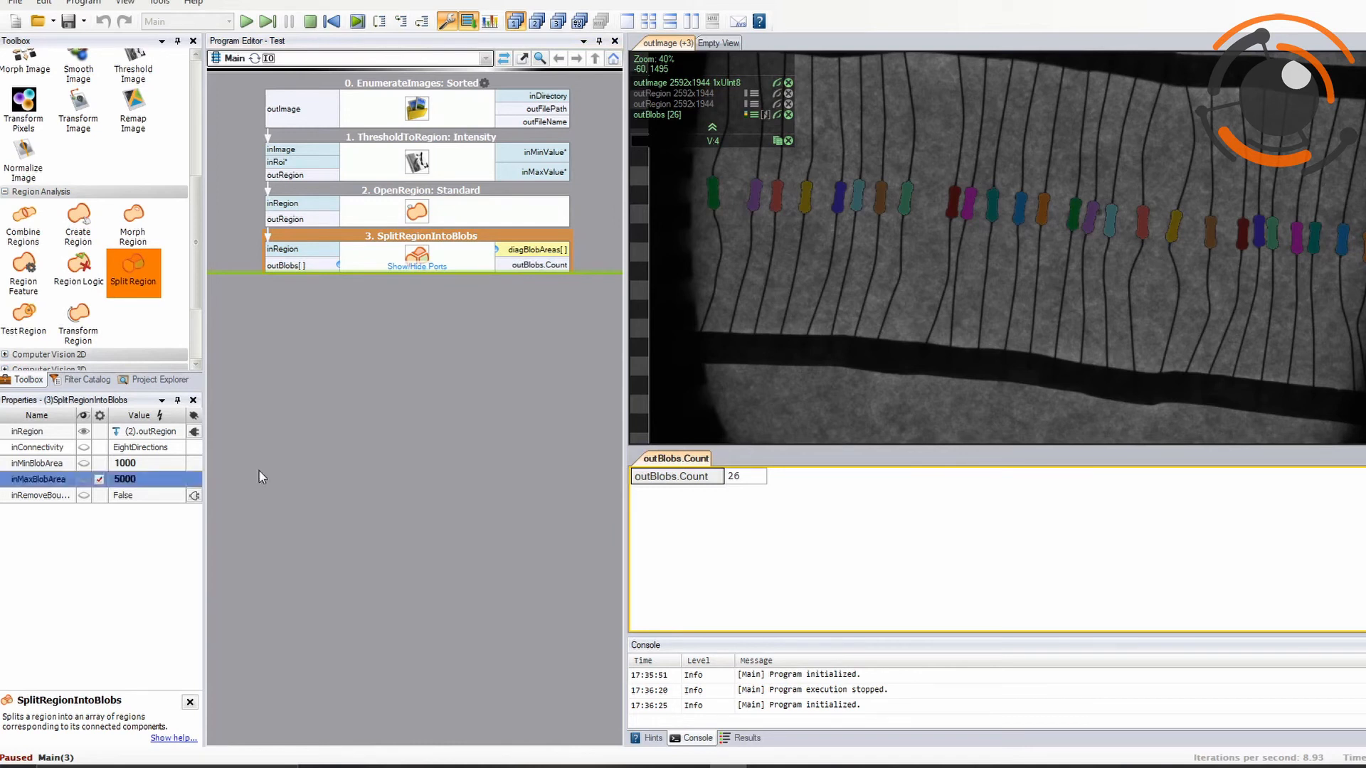
Iterate through several more images and check the blob count against the coloured resistor bodies.
left_click(272, 21)
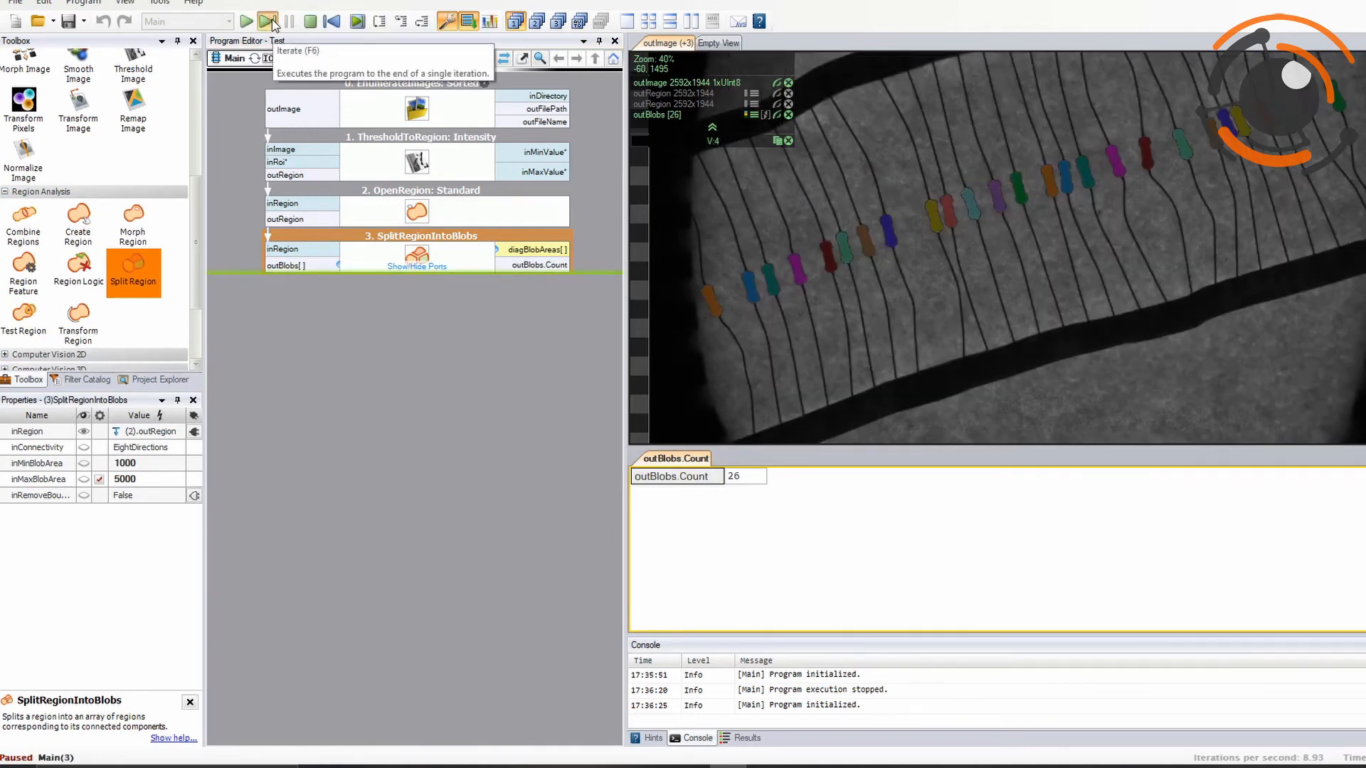
left_click(274, 24)
left_click(274, 24)
left_click(274, 23)
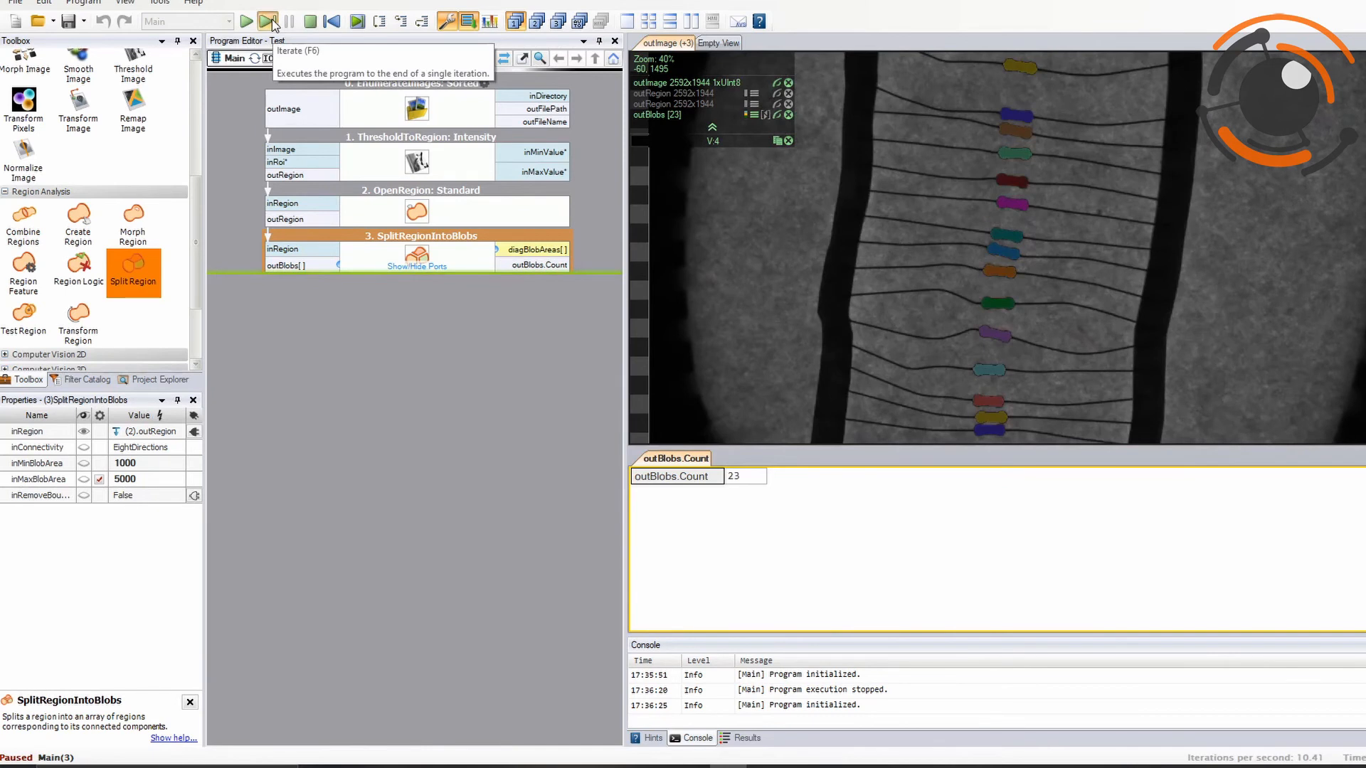
Step the program through further resistor images and compare outBlobs.Count with the coloured bodies in each one.
left_click(273, 23)
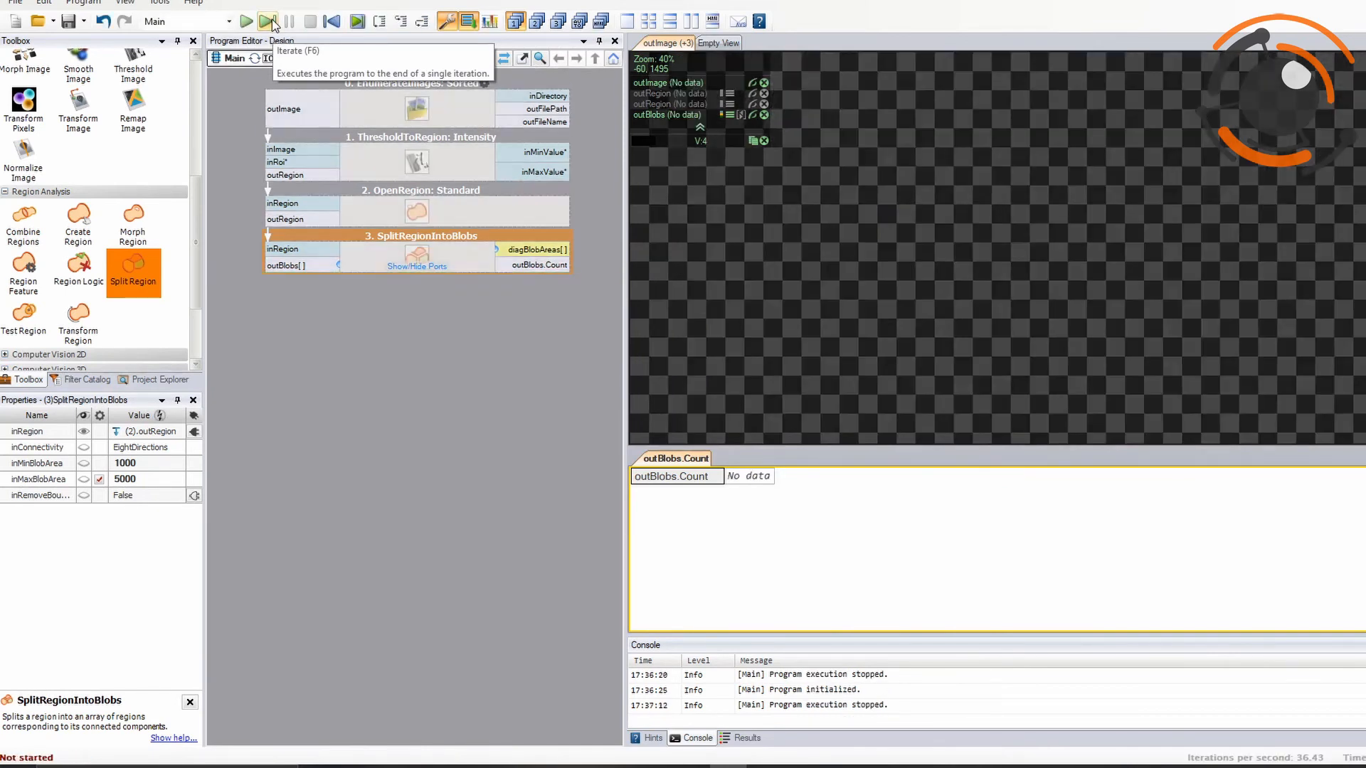
left_click(274, 23)
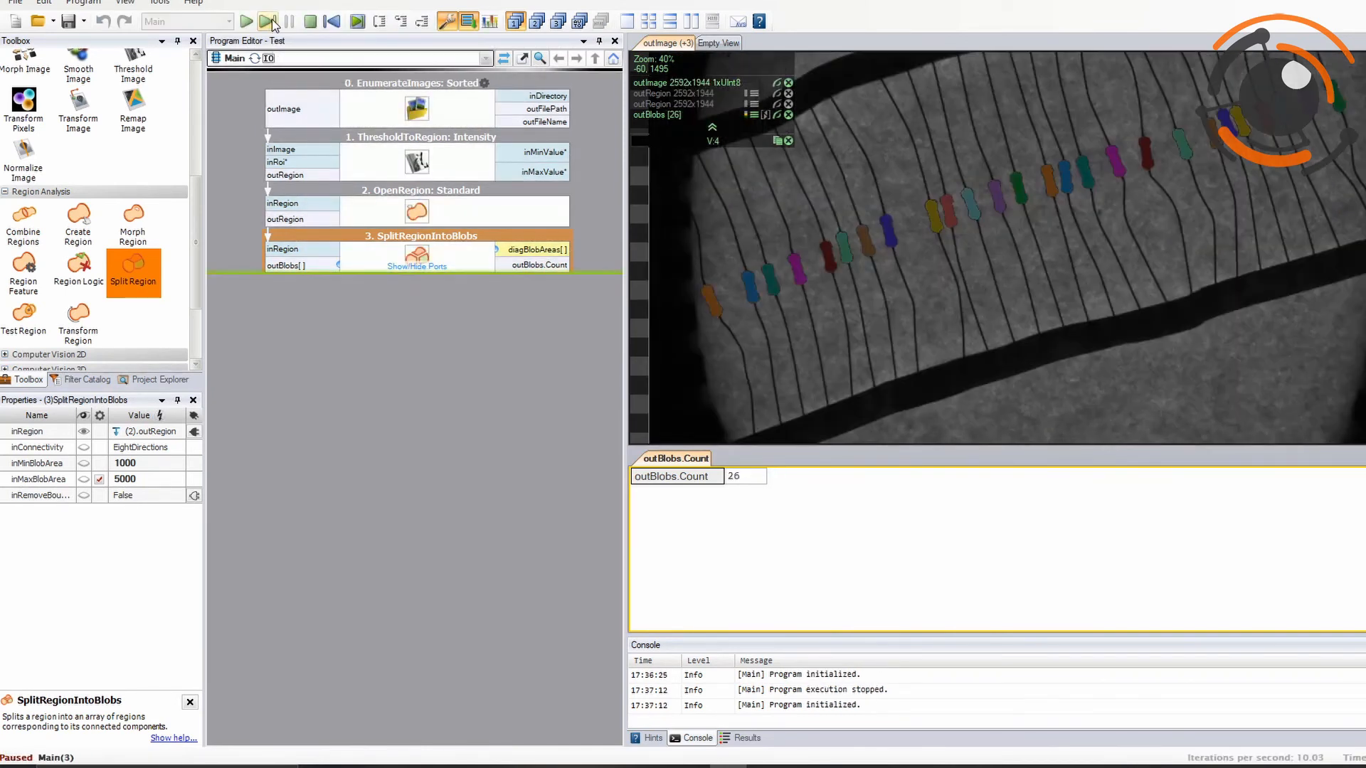
left_click(246, 22)
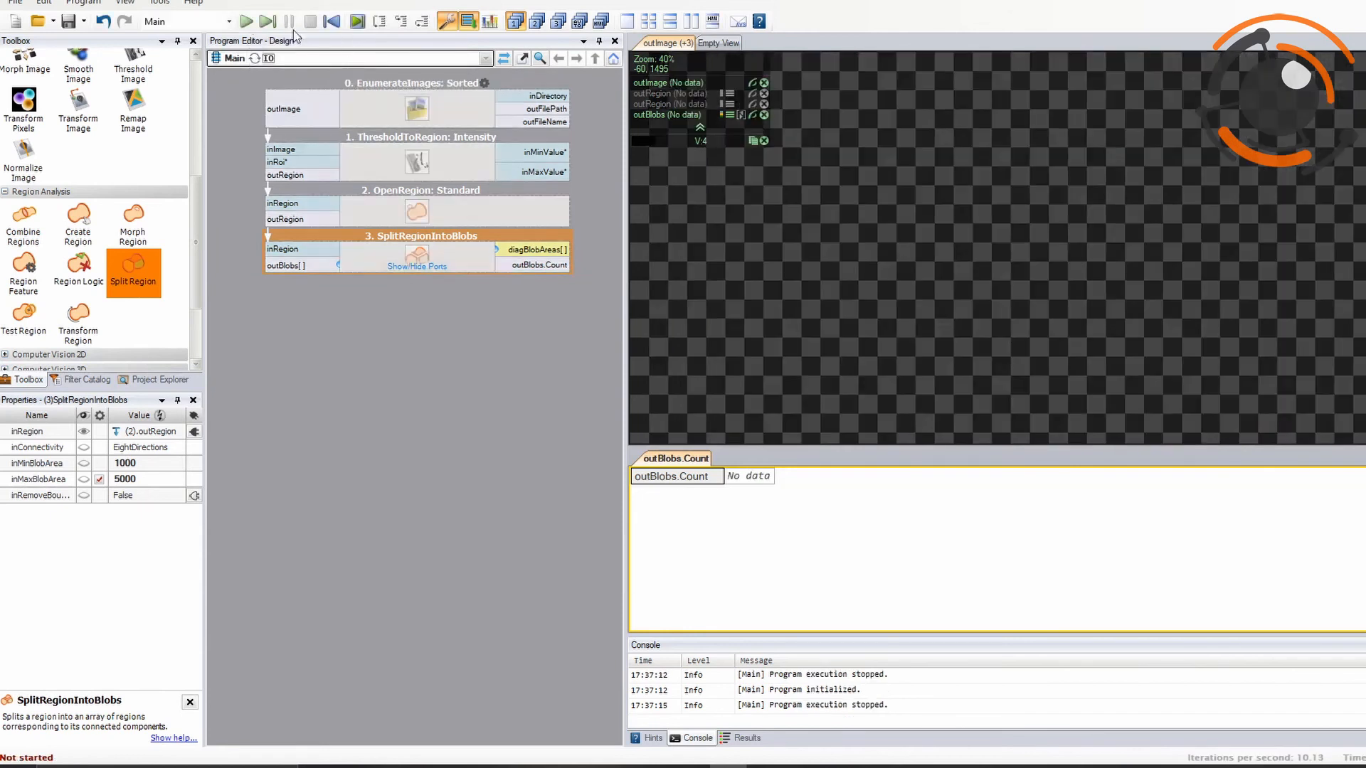
left_click(268, 22)
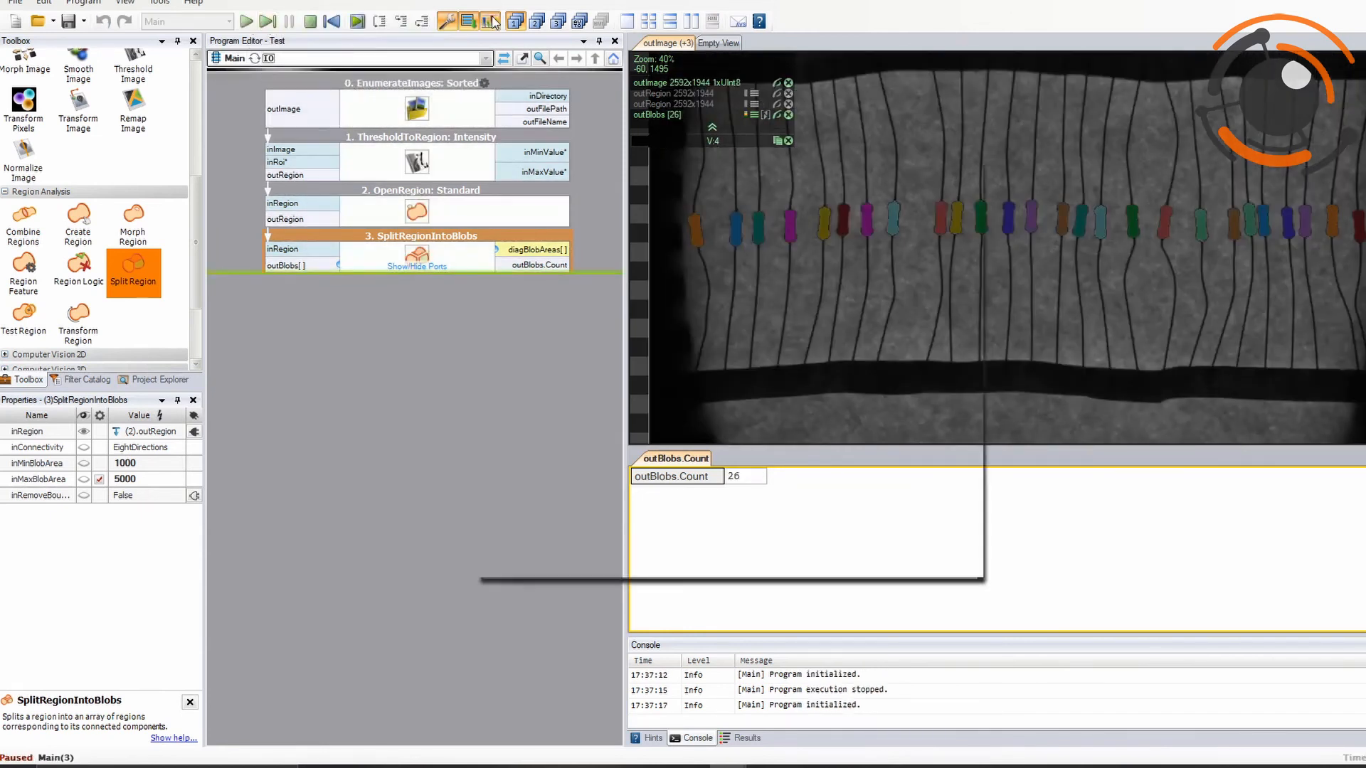
Turn off diagnostic mode, stop the program and review the per-filter execution times in the program statistics.
left_click(491, 22)
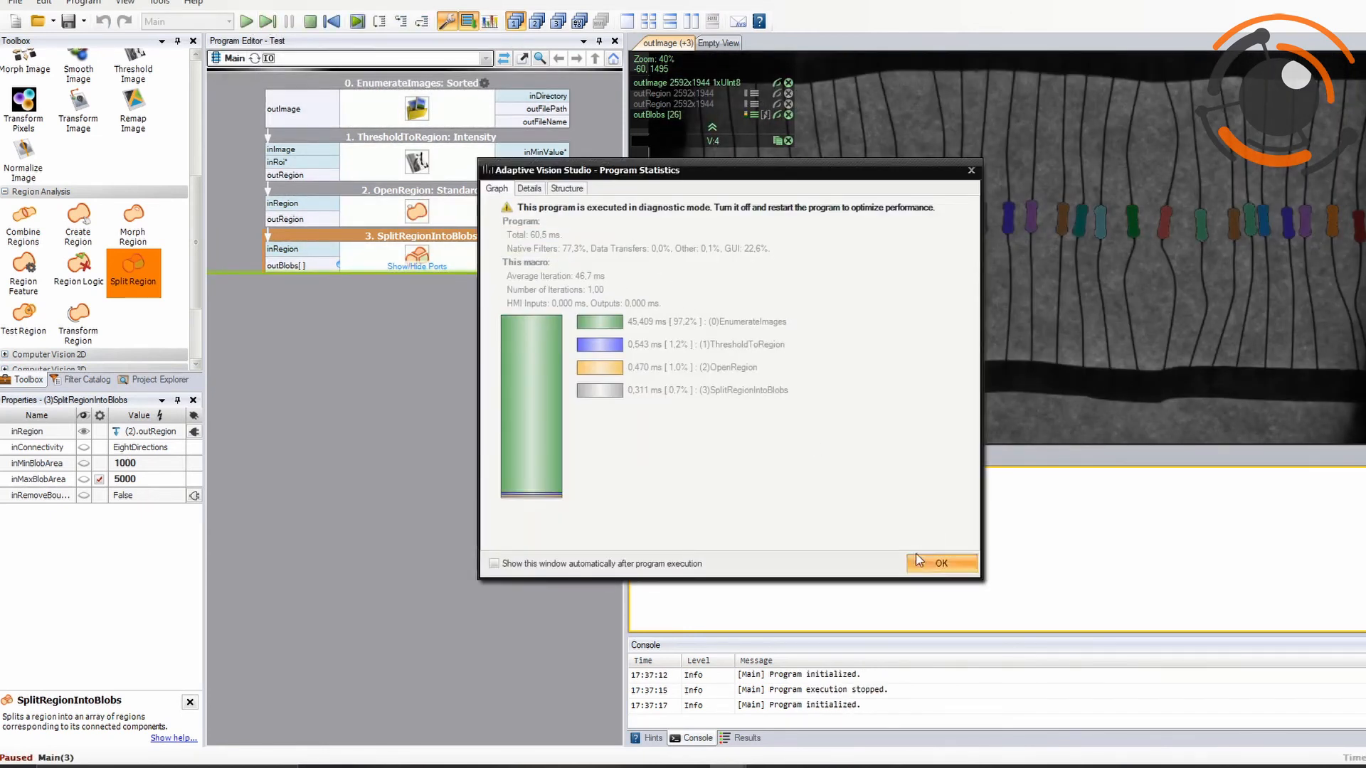
left_click(942, 563)
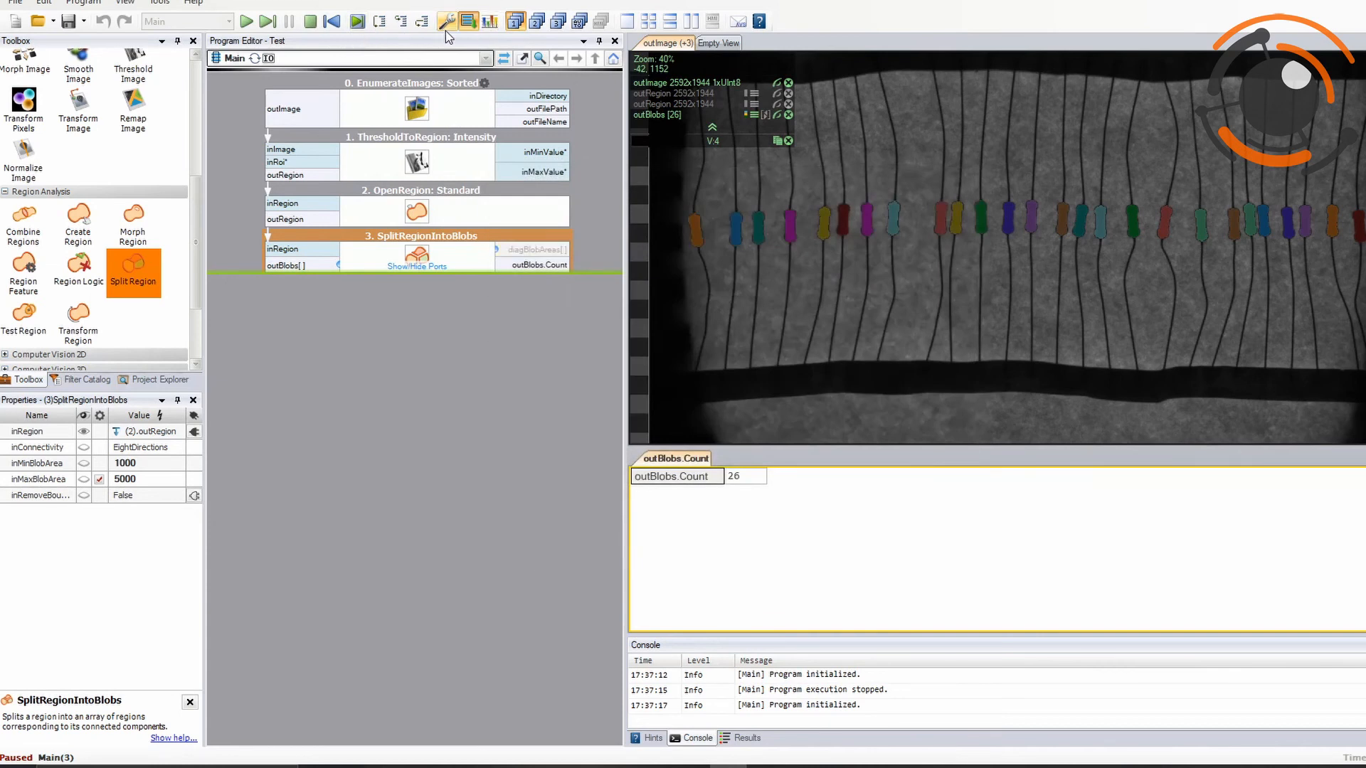
left_click(249, 22)
left_click(333, 25)
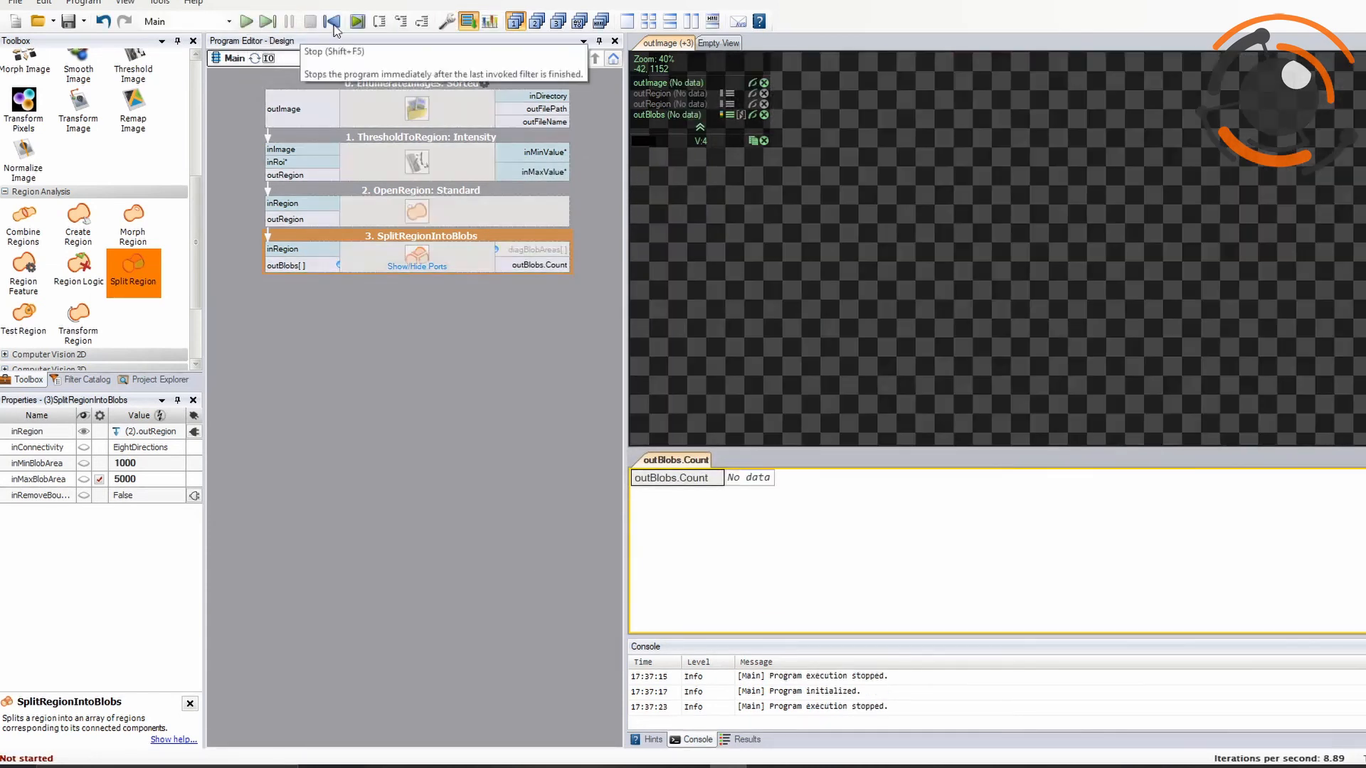
left_click(491, 22)
left_click(944, 564)
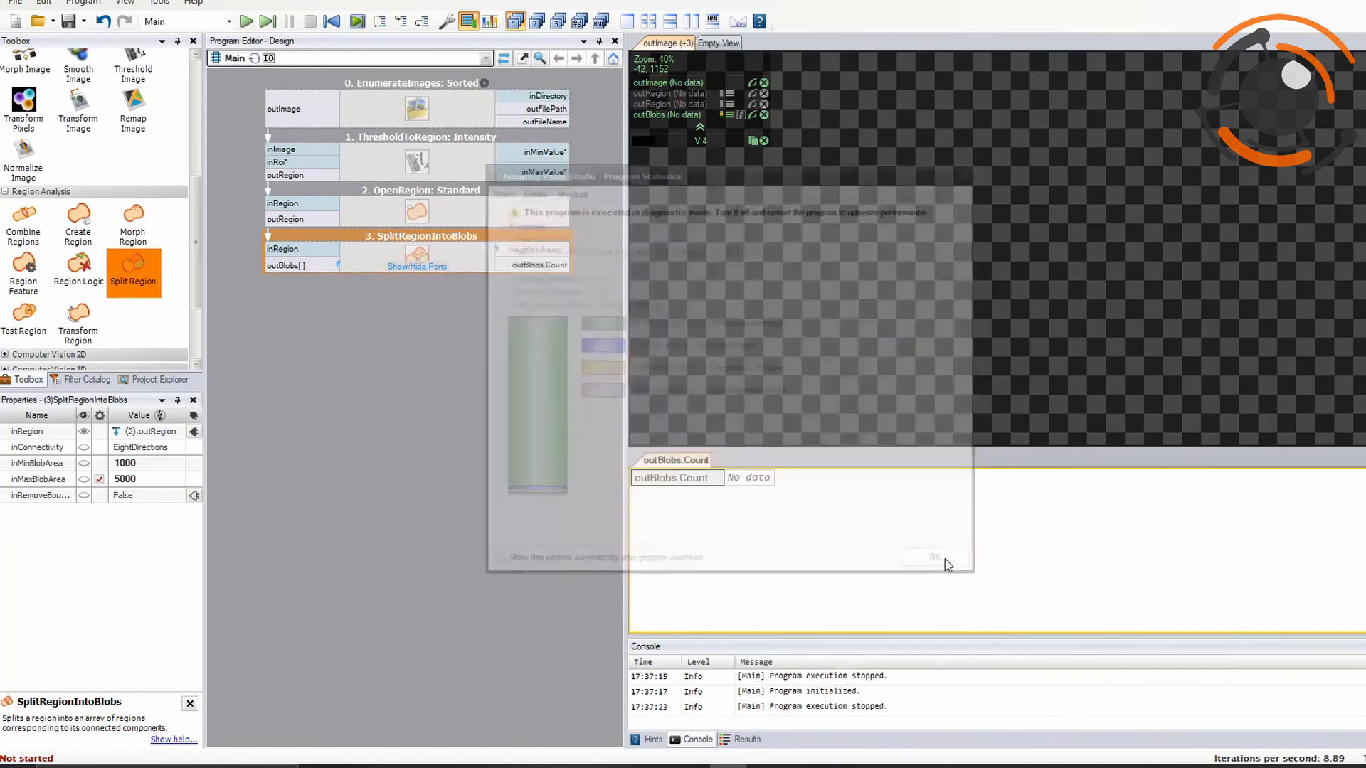
Open the recent project Resistor counting backlight_copy.avproj in place of the current program.
left_click(23, 5)
mouse_move(97, 218)
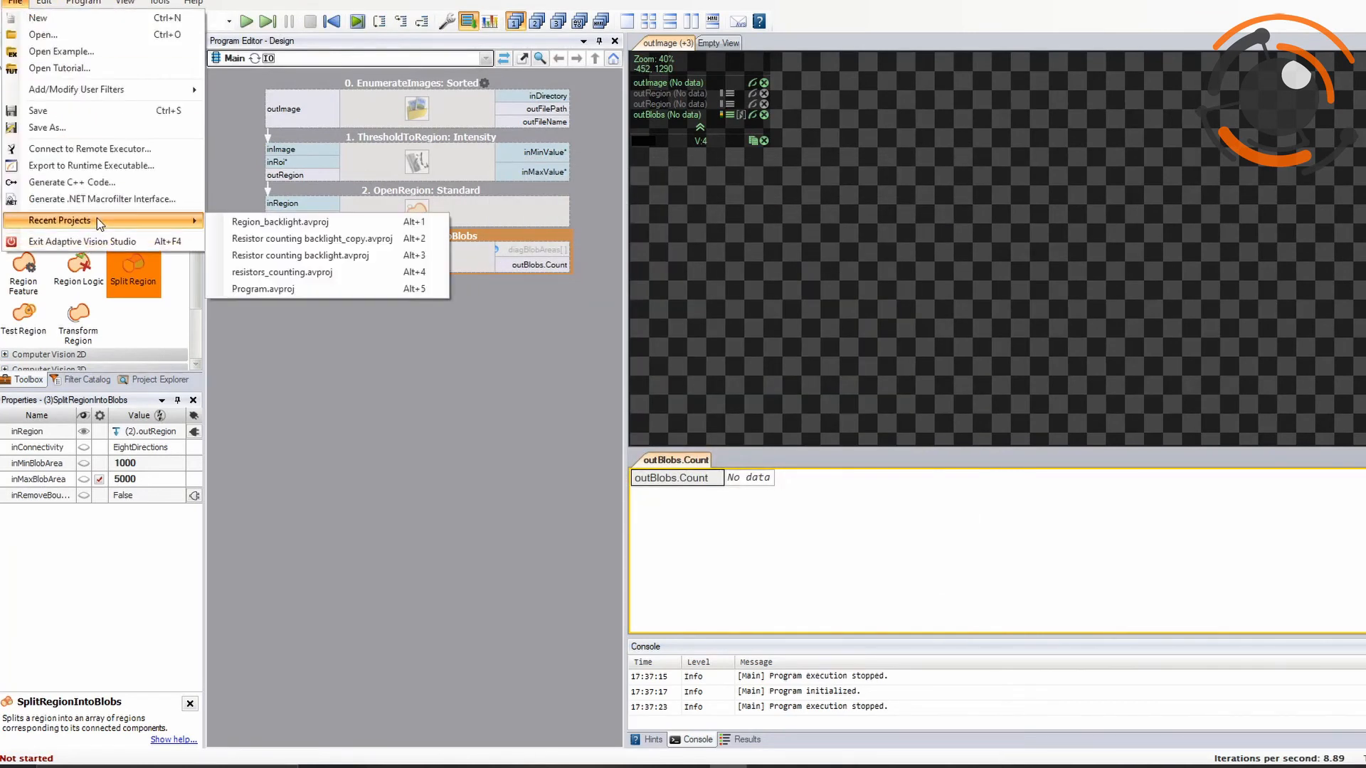
left_click(274, 239)
left_click(836, 442)
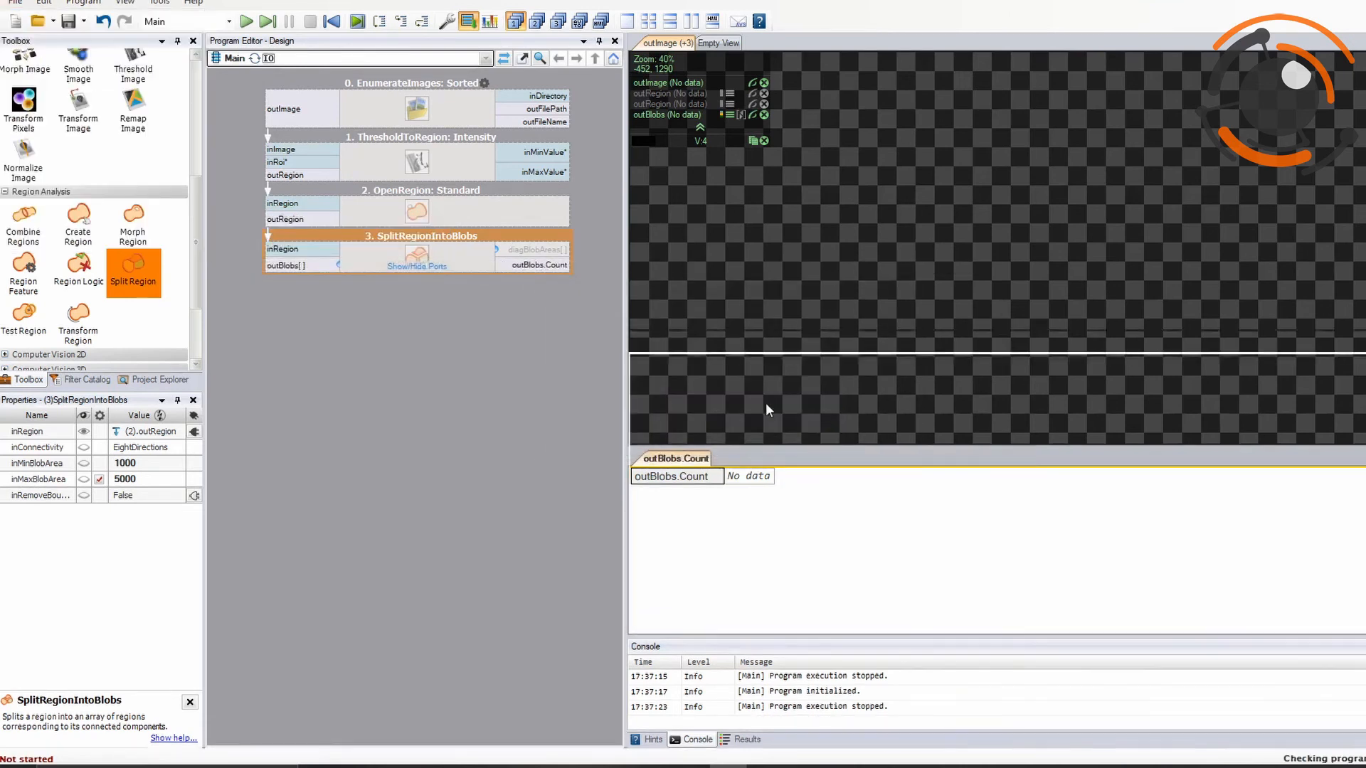
Iterate the stripe-scanning program over several images and check the three outStripes.Count values as the resistor strip rotates.
left_click(267, 22)
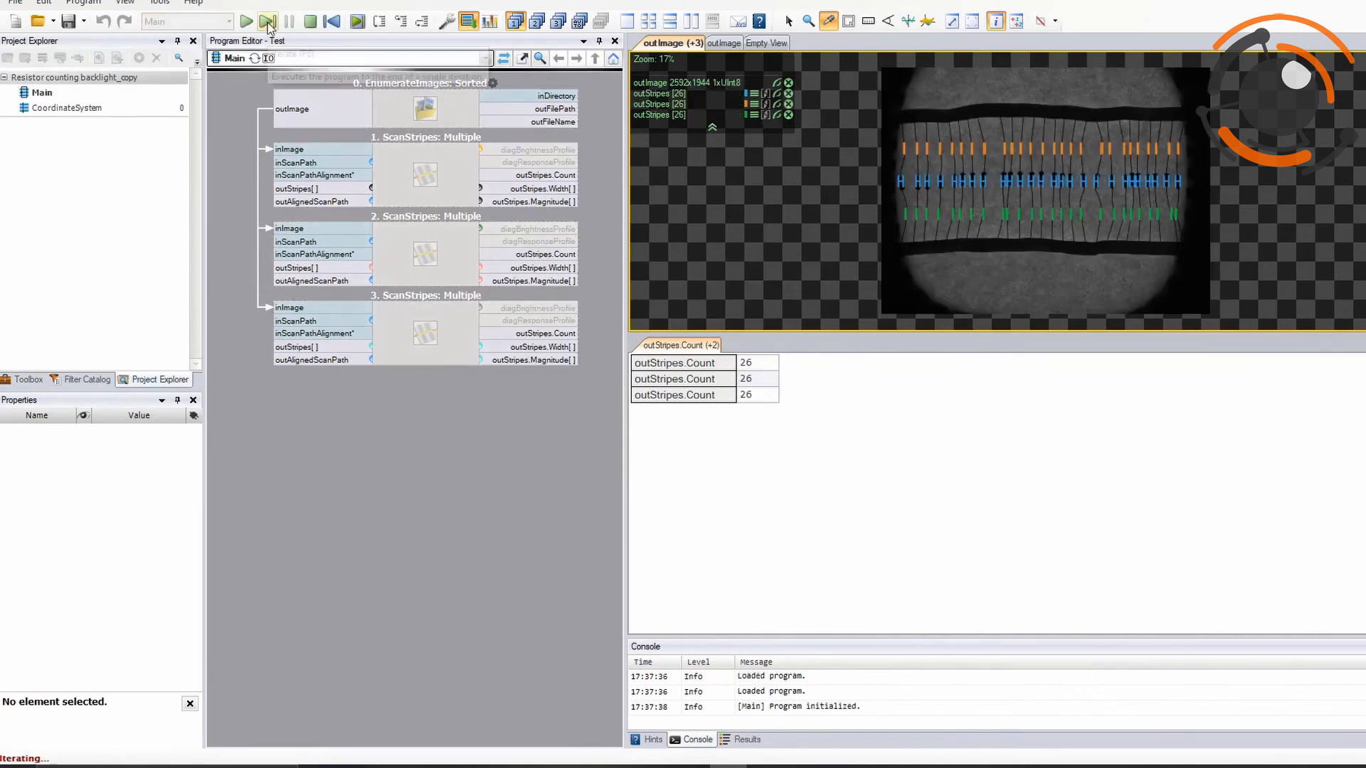
left_click(268, 22)
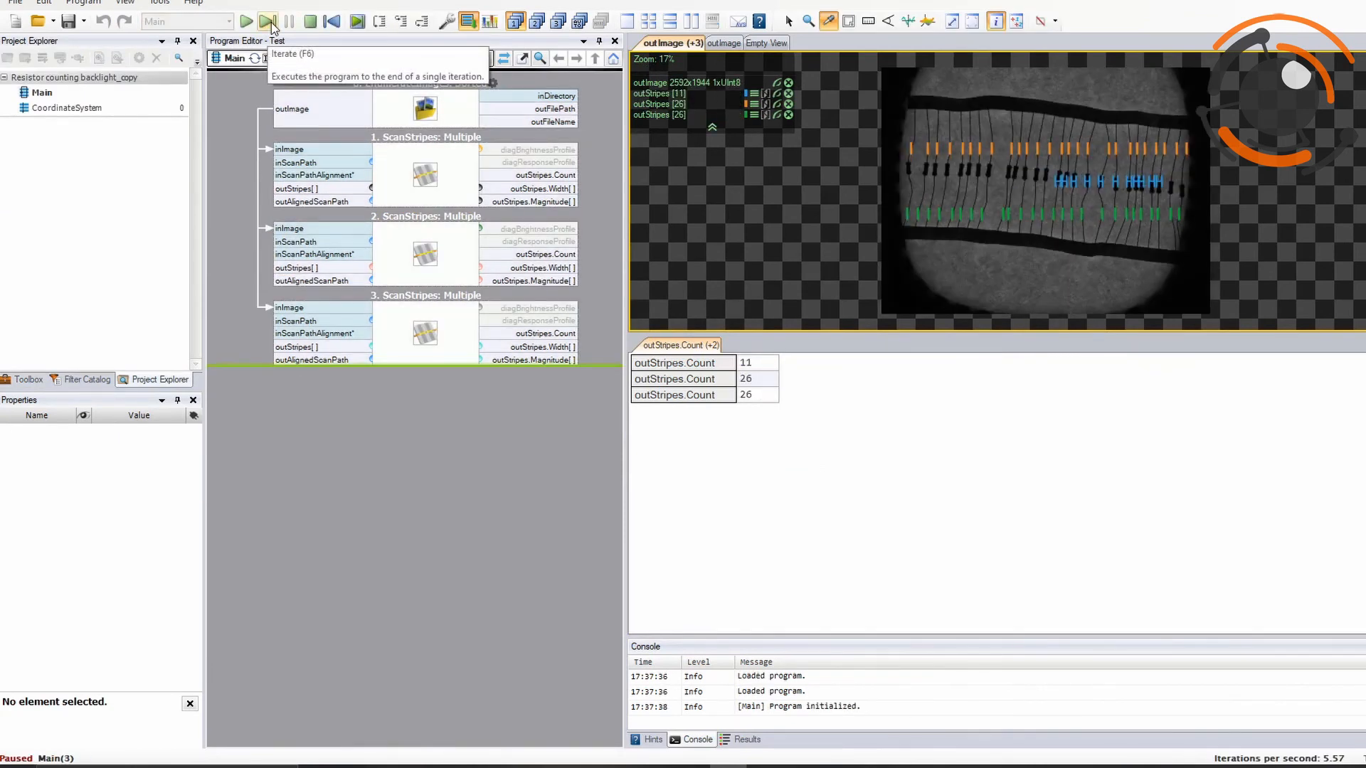
left_click(267, 22)
left_click(267, 22)
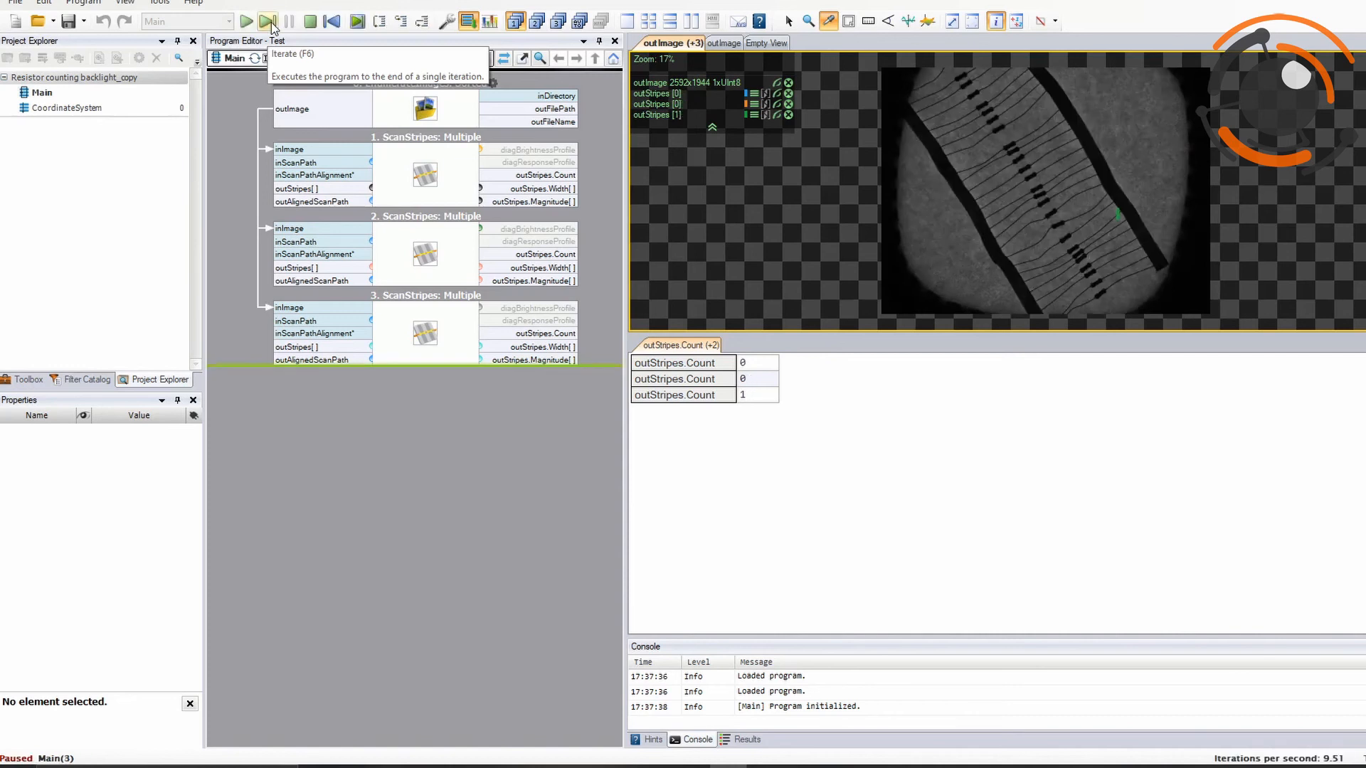
Stop the stripe-scanning program and review the execution times of its ScanMultipleStripes filters in the program statistics.
left_click(245, 23)
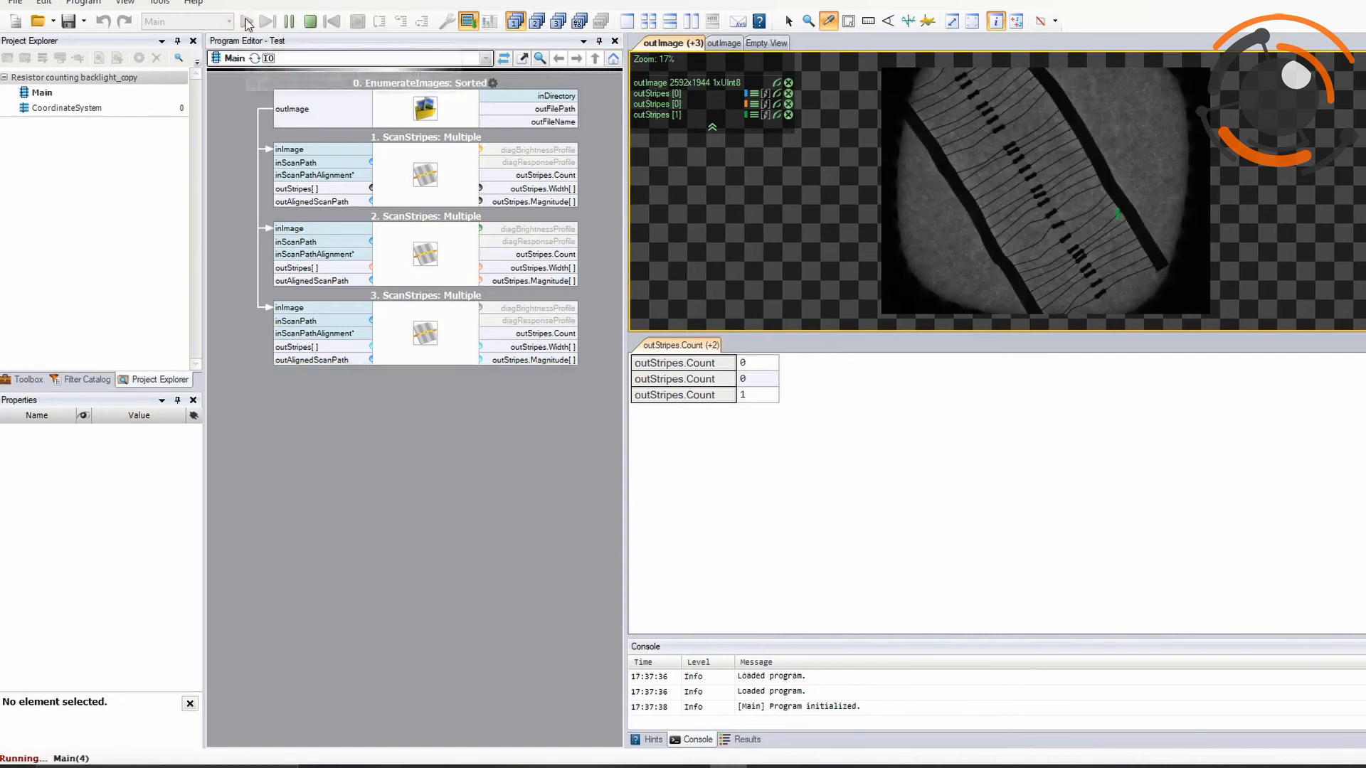
left_click(501, 23)
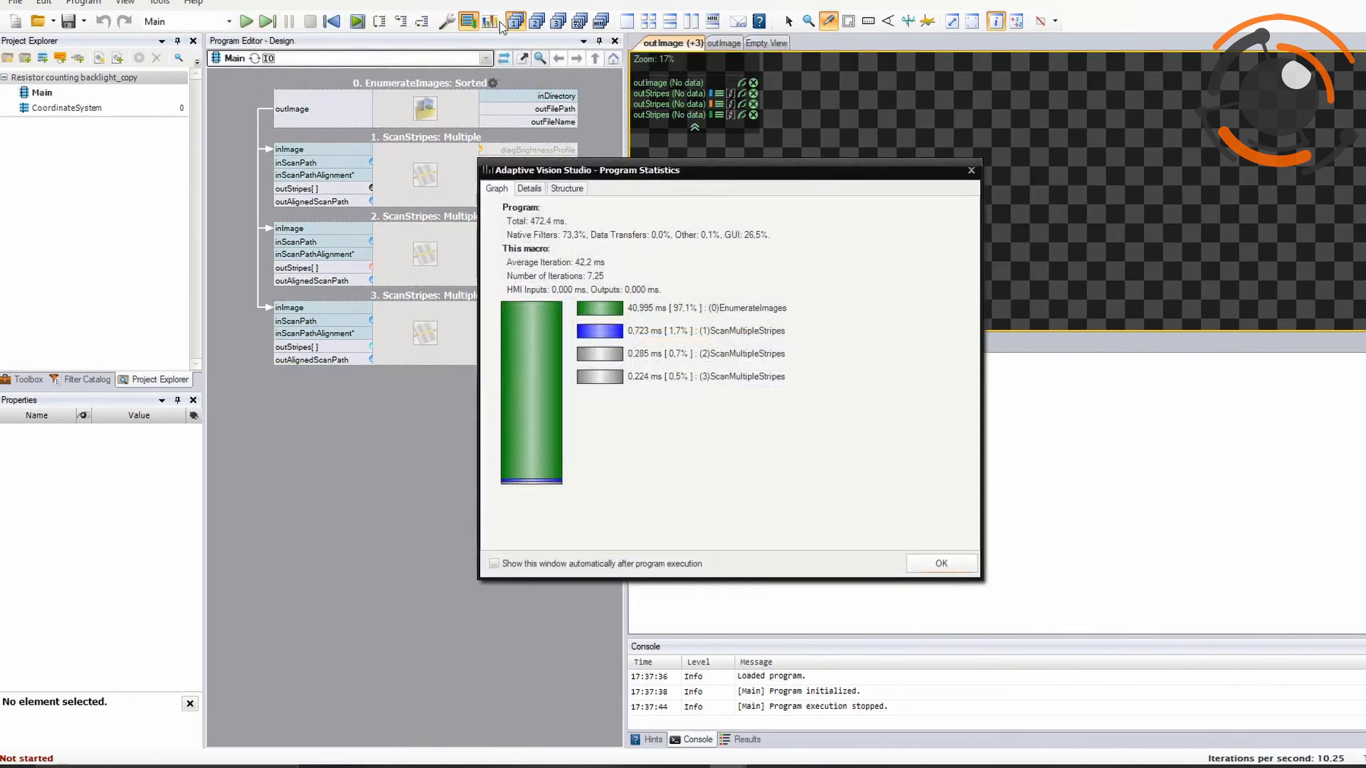
left_click(942, 562)
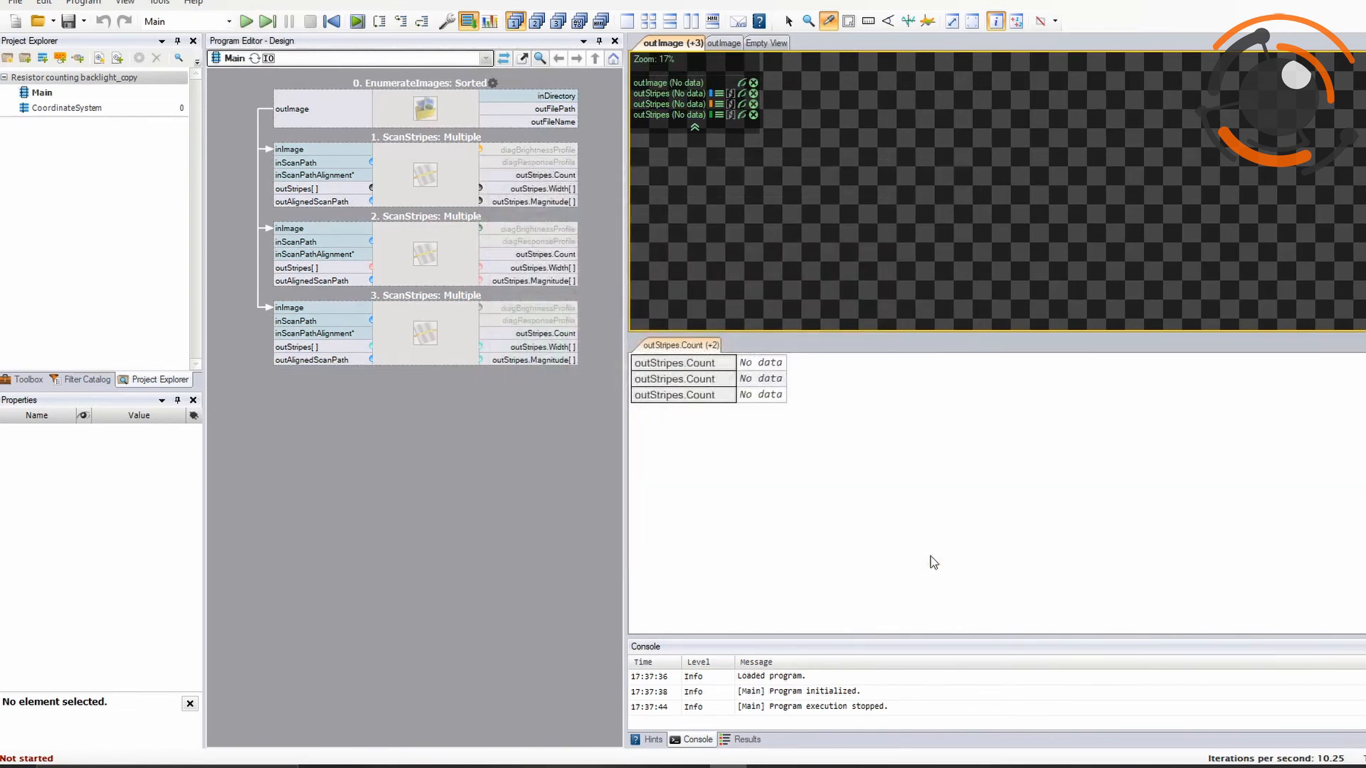
Run one iteration on the first image, and insert the CoordinateSystem macrofilter between EnumerateImages and the first ScanStripes filter.
left_click(267, 22)
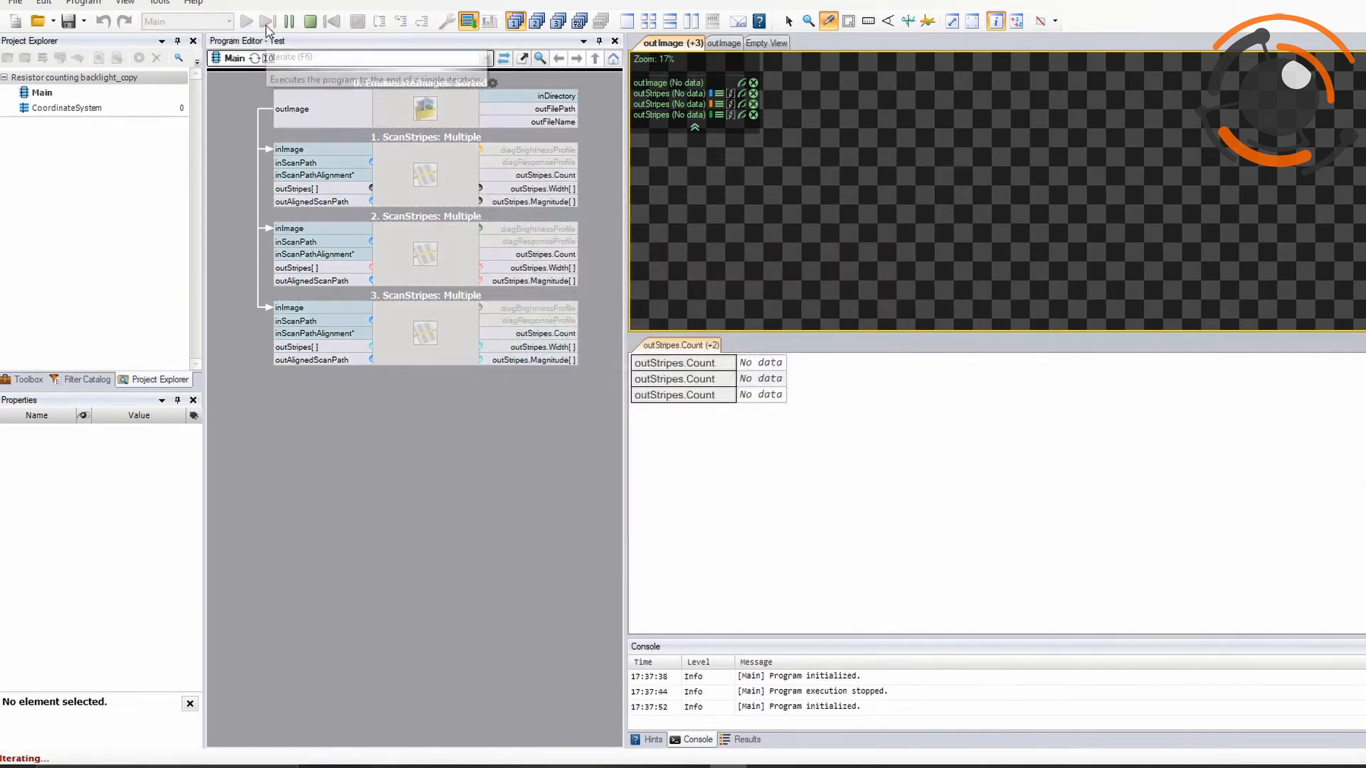
left_click(363, 116)
left_click_drag(148, 108, 403, 151)
left_click(829, 438)
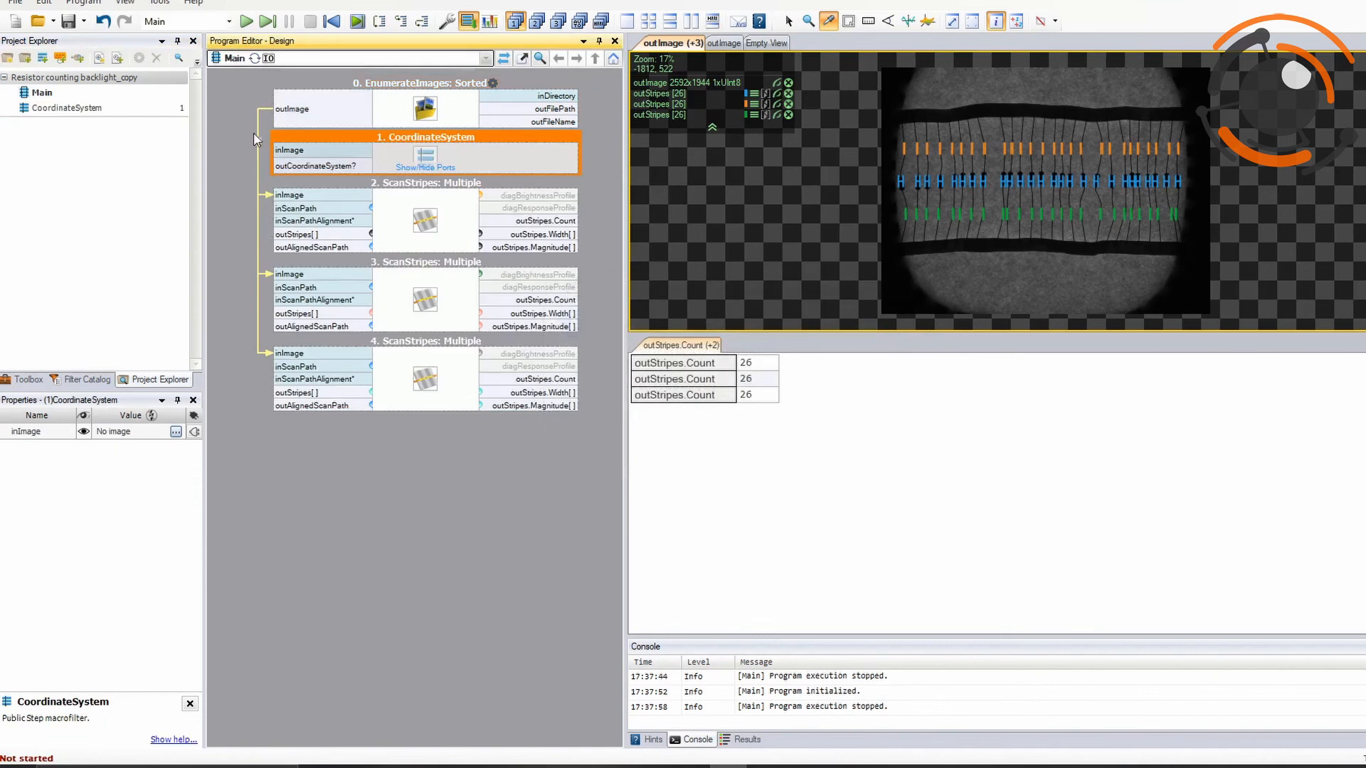
Connect outImage to CoordinateSystem's inImage, and outCoordinateSystem to the inScanPathAlignment input of all three ScanStripes filters.
left_click_drag(317, 110, 288, 151)
left_click_drag(315, 166, 298, 300)
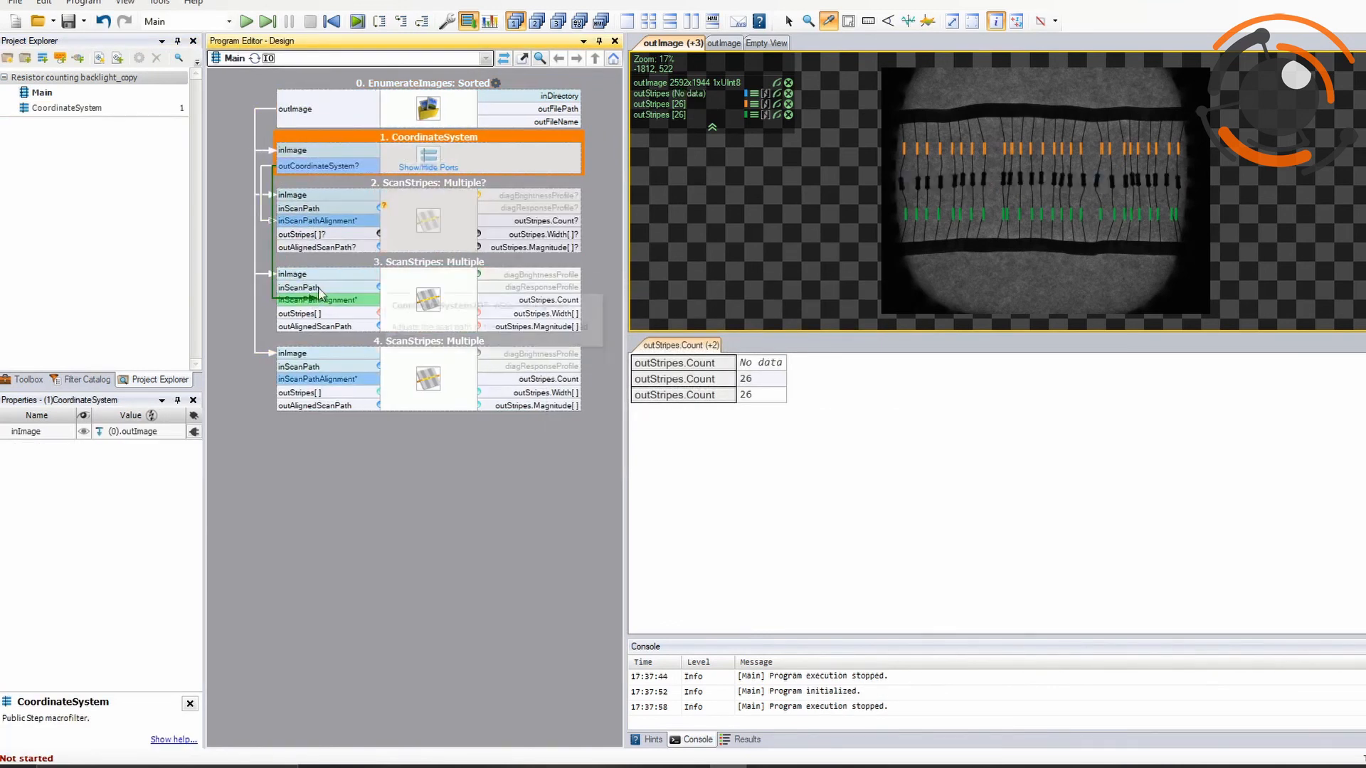
left_click_drag(315, 165, 310, 370)
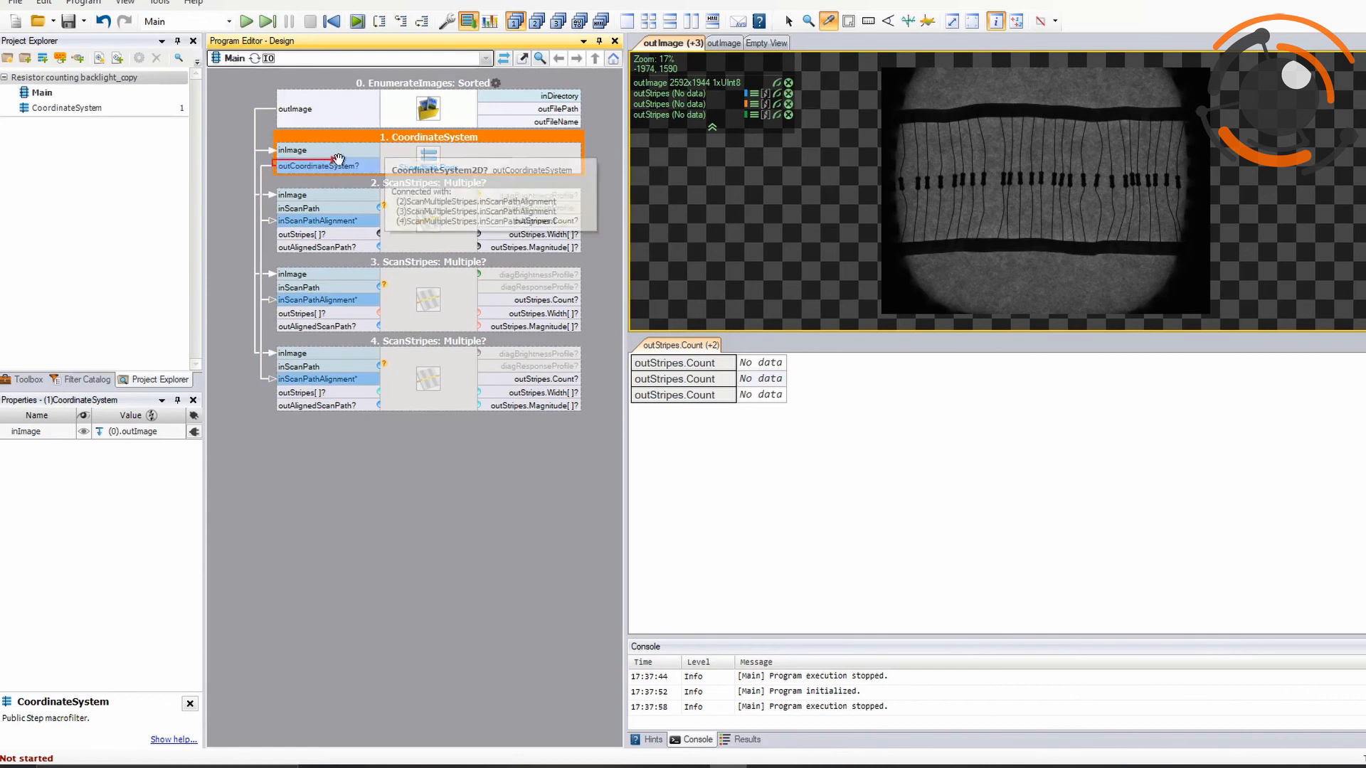
left_click(314, 210)
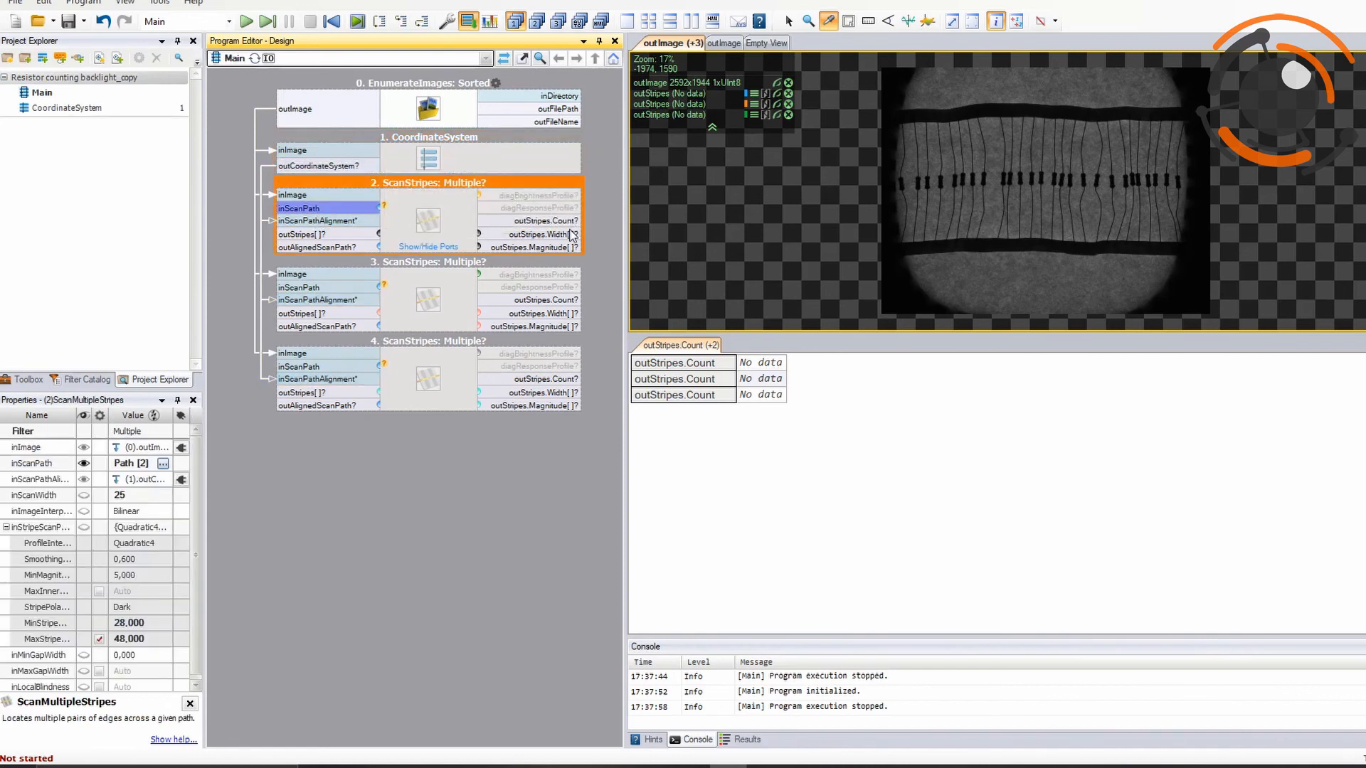
Bring up the list of recent projects for switching to another program.
left_click(14, 2)
mouse_move(188, 229)
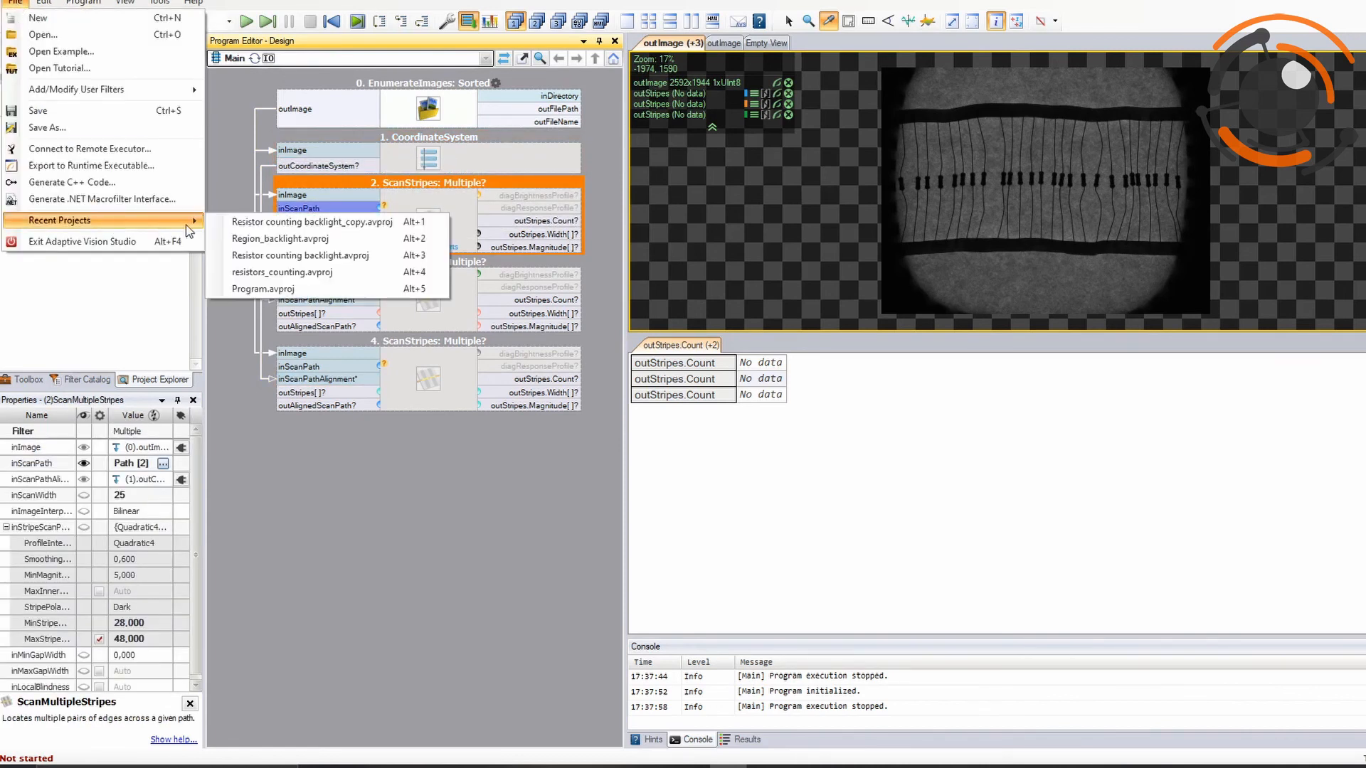